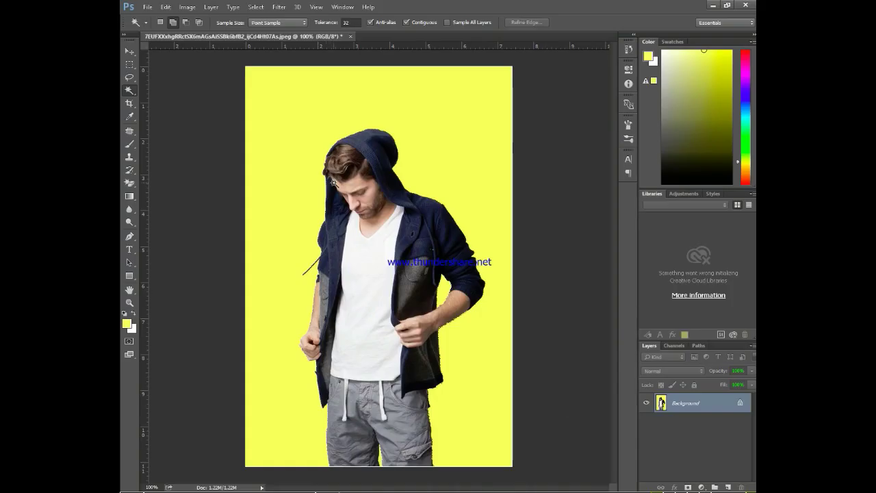
Magic Wand the yellow backdrop and leg gap, delete the stray Layer 1, and reselect the backdrop
{"action": "left_click", "coordinate": [342, 111]}
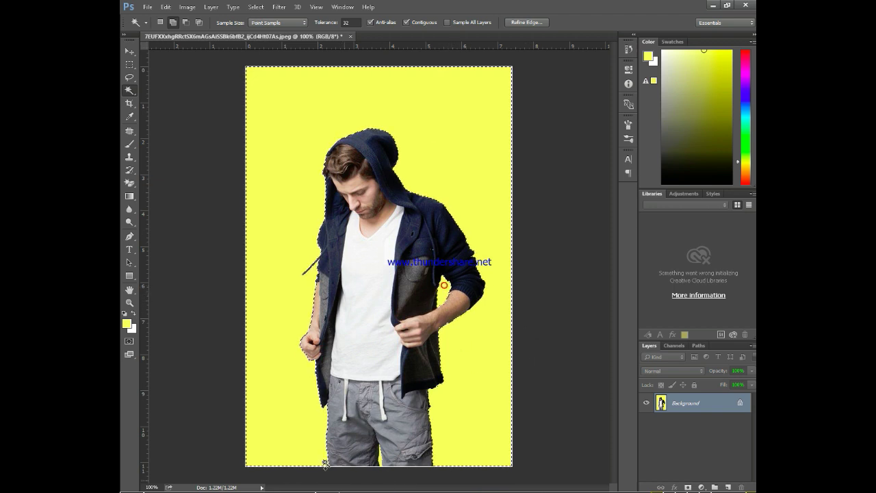
{"action": "left_click", "coordinate": [380, 457]}
{"action": "key", "text": "ctrl+shift+alt+n"}
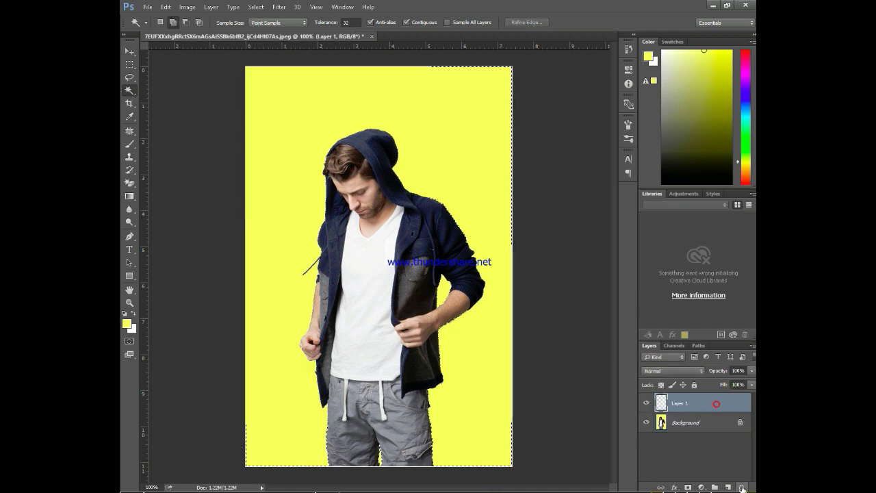
{"action": "left_click_drag", "start_coordinate": [713, 406], "coordinate": [741, 487]}
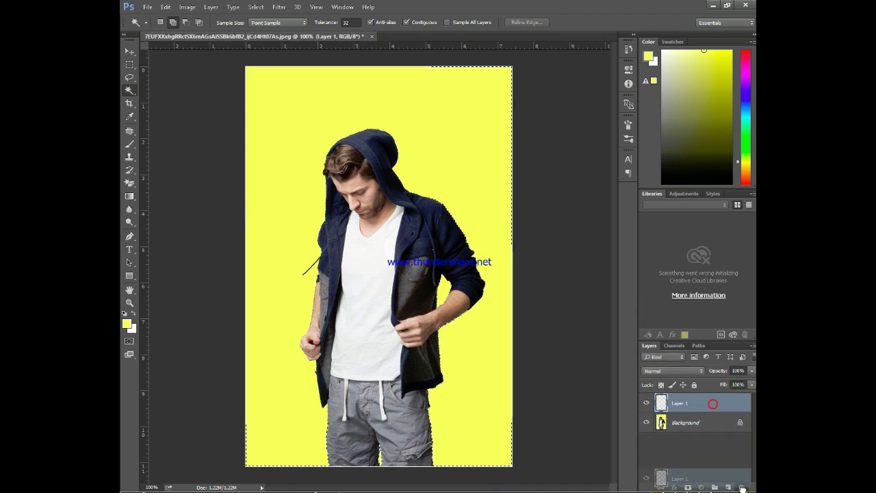
{"action": "left_click", "coordinate": [472, 353]}
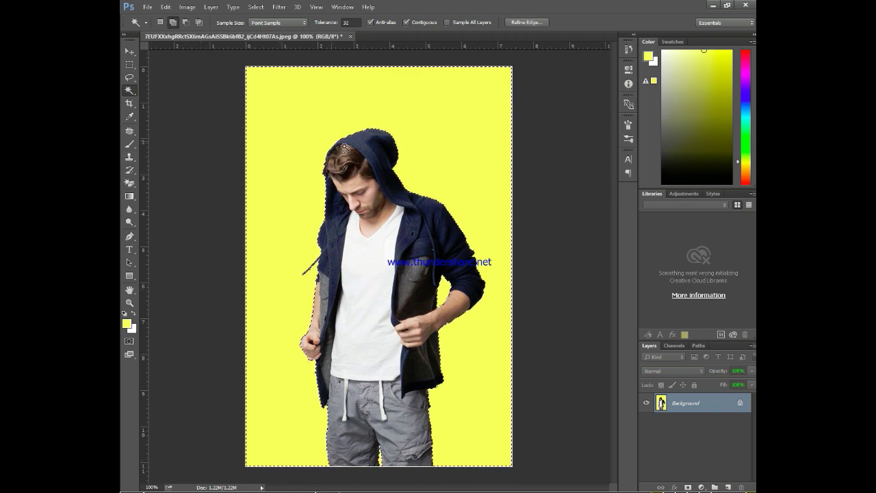
Fill the selected backdrop with the yellow foreground colour and nudge the content right
{"action": "key", "text": "shift+F5"}
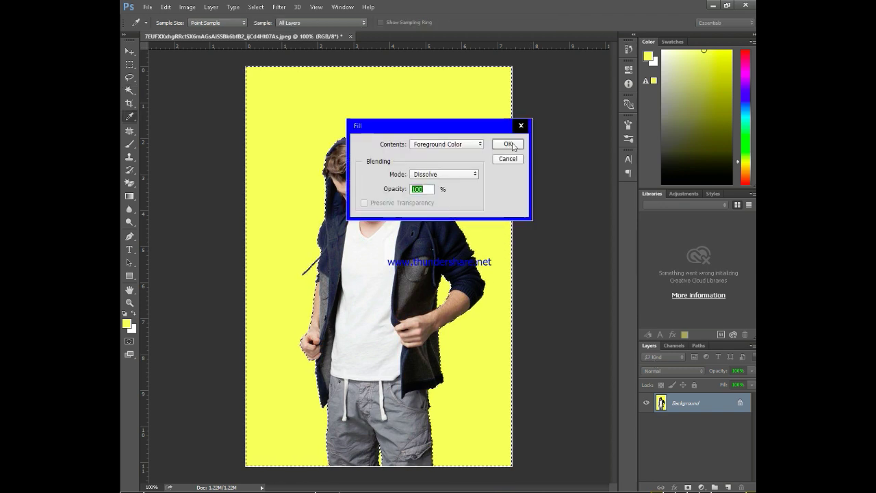
{"action": "left_click", "coordinate": [509, 145]}
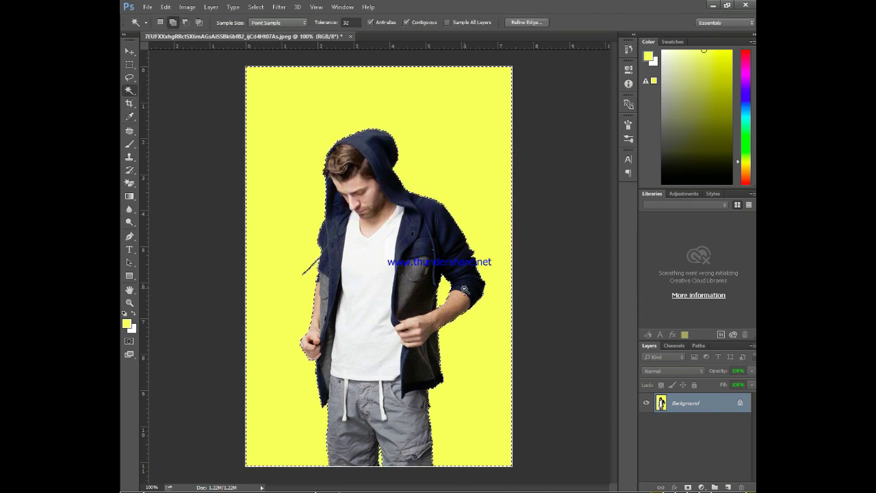
{"action": "key", "text": "ctrl+t"}
{"action": "left_click_drag", "start_coordinate": [419, 277], "coordinate": [434, 275]}
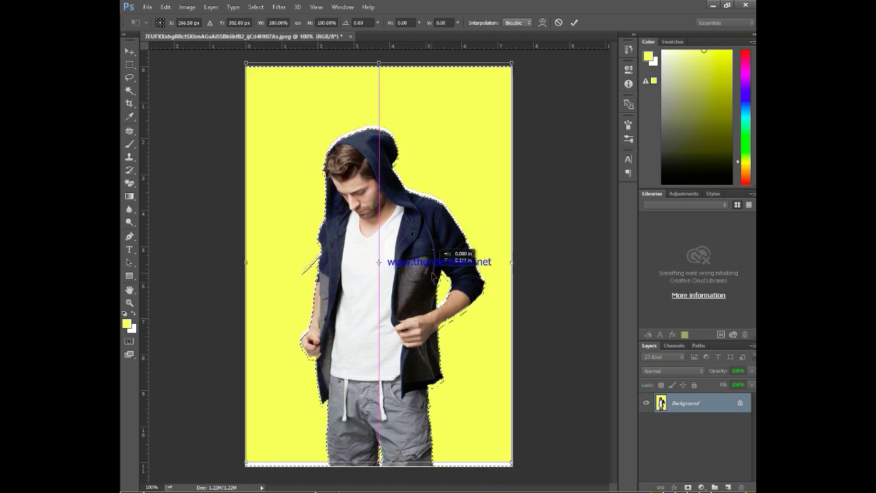
{"action": "left_click", "coordinate": [559, 23]}
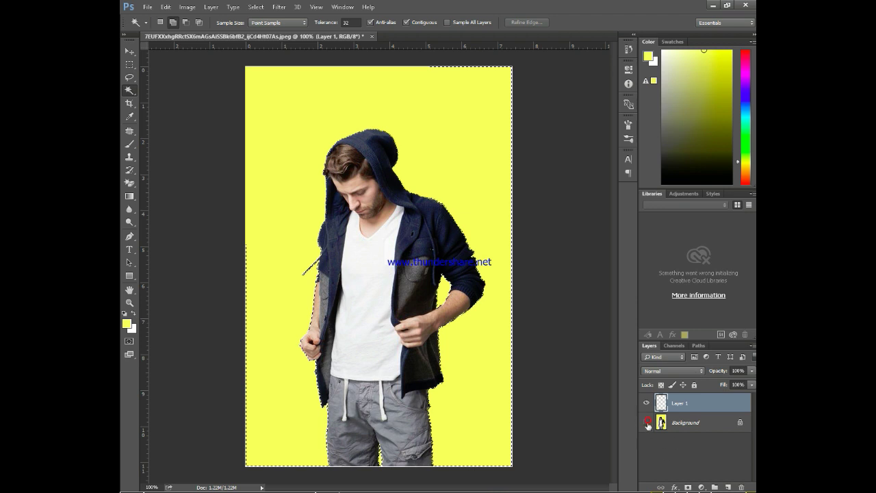
Toggle the Background's visibility to check Layer 1, then reselect the yellow on the Background
{"action": "left_click", "coordinate": [648, 423]}
{"action": "left_click", "coordinate": [647, 423]}
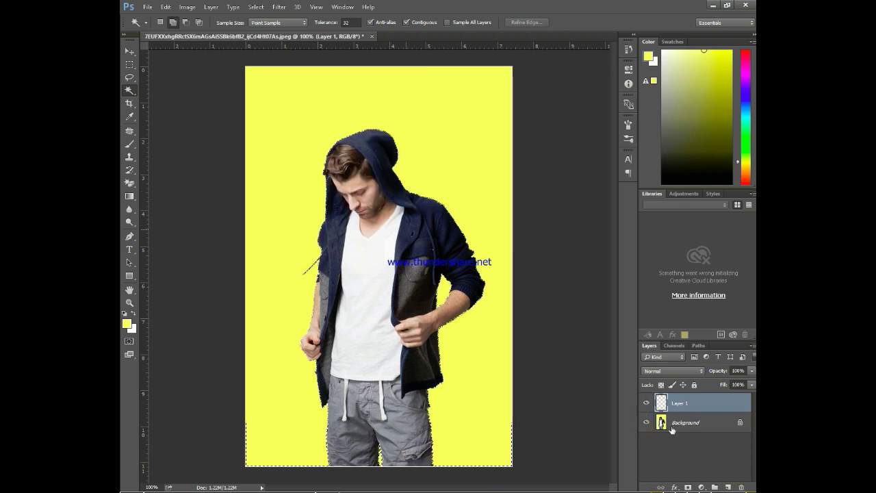
{"action": "left_click", "coordinate": [661, 425]}
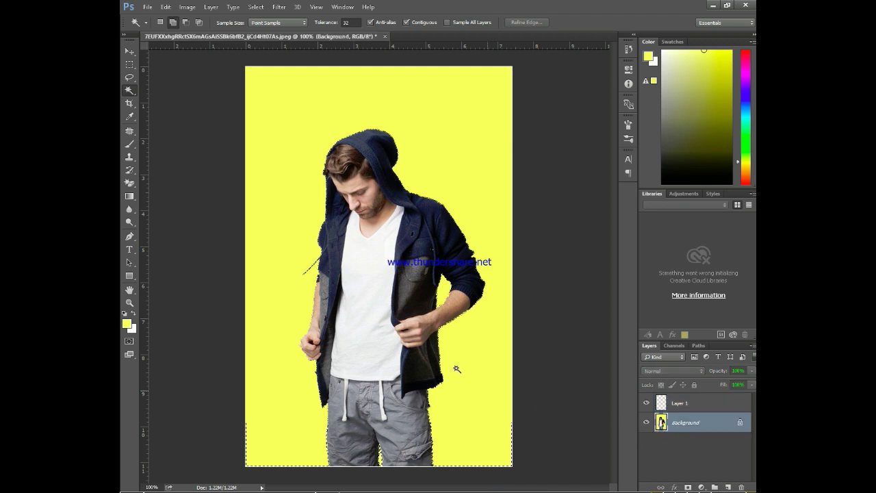
{"action": "left_click", "coordinate": [444, 292]}
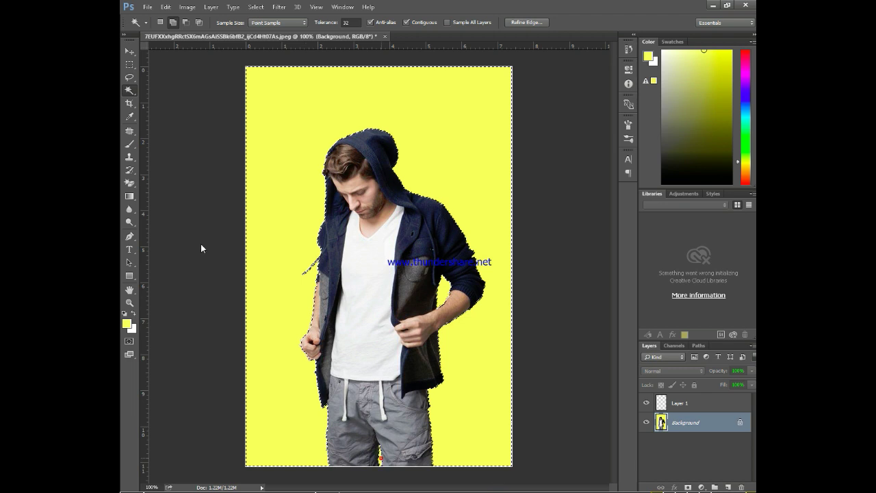
Erase the yellow backdrop with the Magic Eraser and delete the yellow Layer 1
{"action": "left_click", "coordinate": [129, 182]}
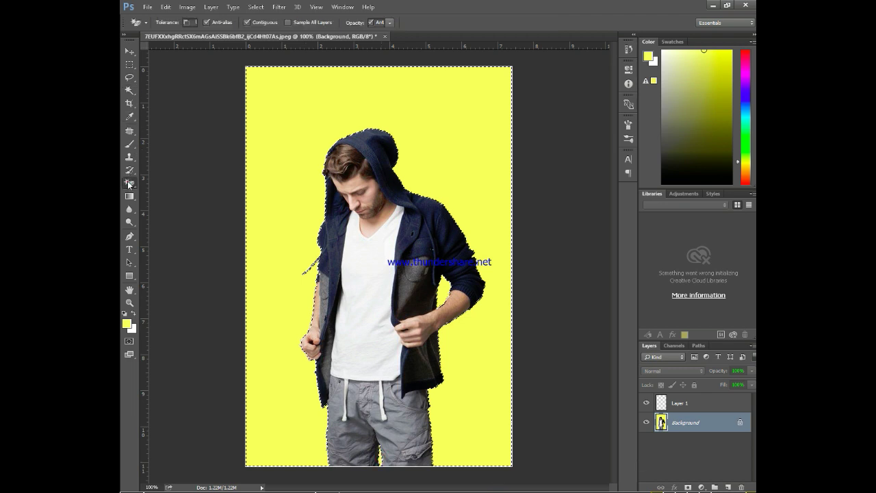
{"action": "left_click", "coordinate": [289, 141]}
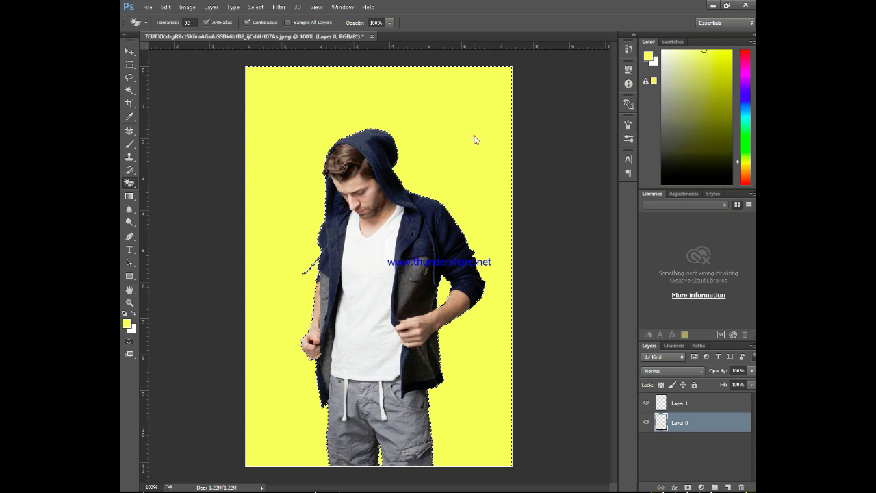
{"action": "left_click", "coordinate": [483, 385]}
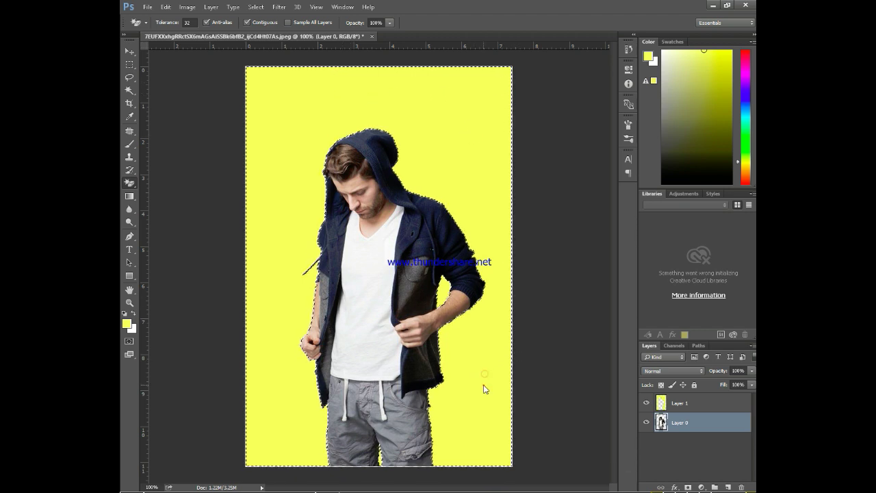
{"action": "left_click_drag", "start_coordinate": [681, 403], "coordinate": [741, 487]}
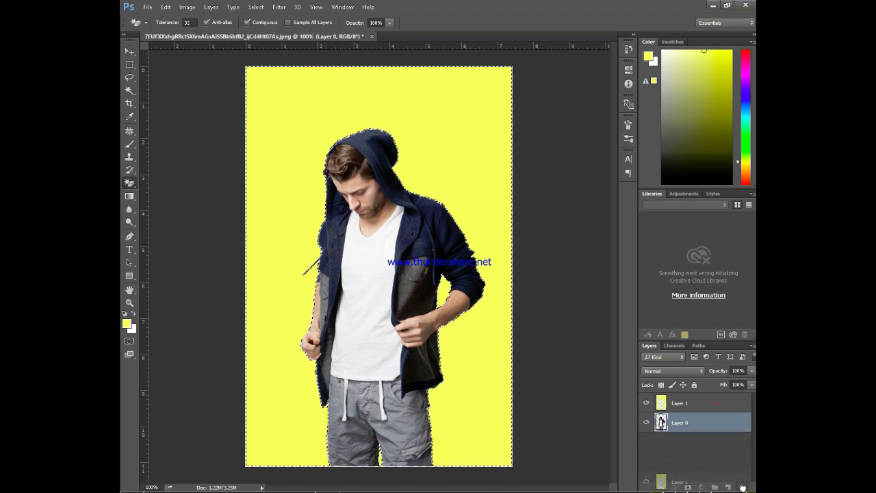
Erase the leftover yellow patches by the jacket and jeans, then deselect
{"action": "left_click", "coordinate": [444, 286]}
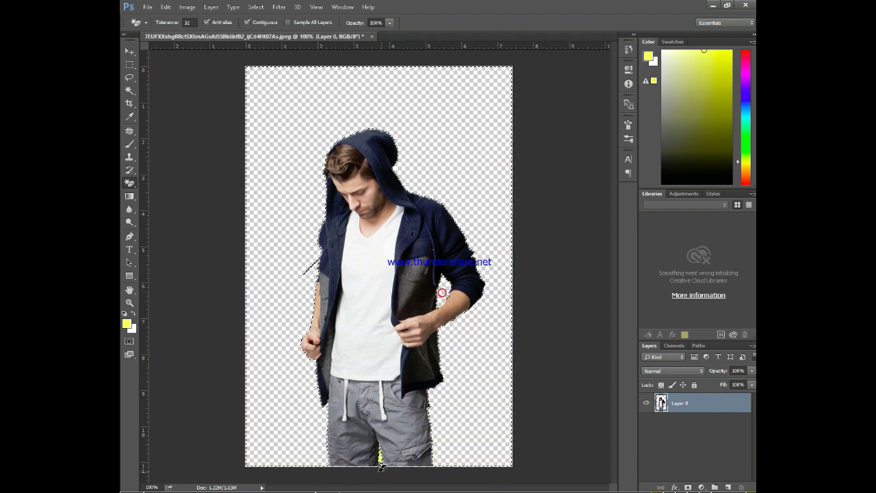
{"action": "left_click", "coordinate": [381, 458]}
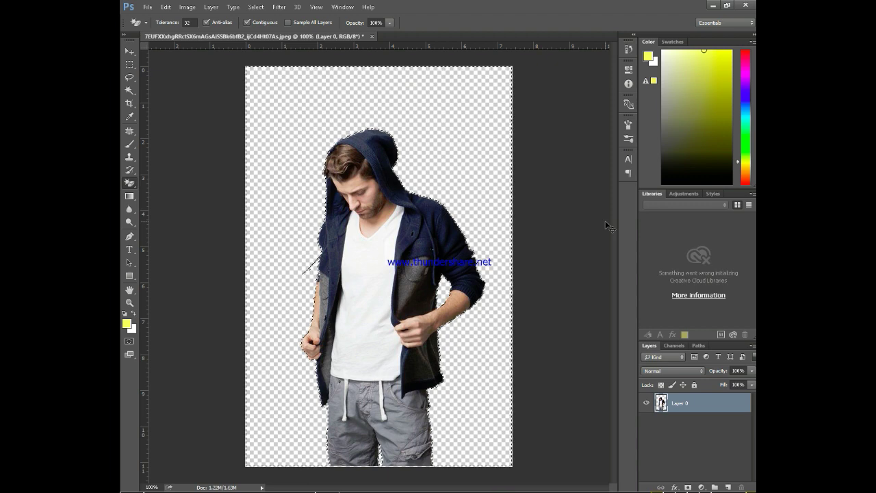
{"action": "key", "text": "ctrl+d"}
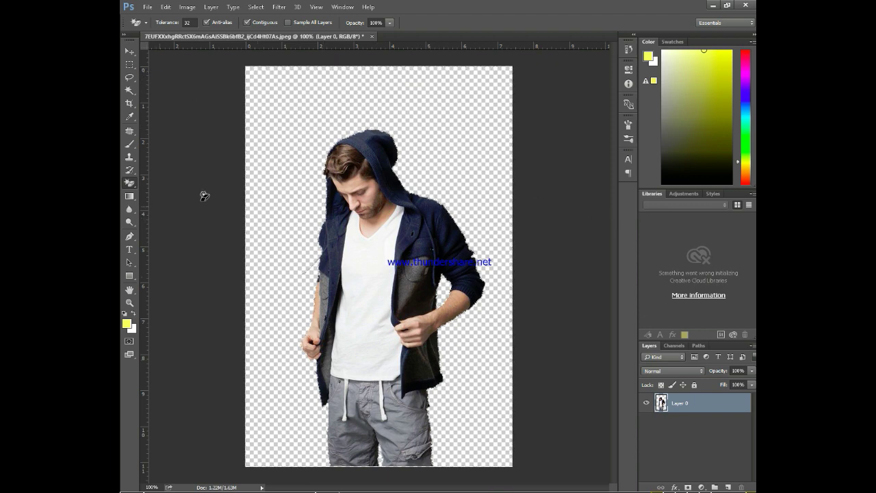
Create a 7 × 5 in, 300 ppi document with ffff00 background and drag it into the man's image
{"action": "left_click", "coordinate": [148, 8]}
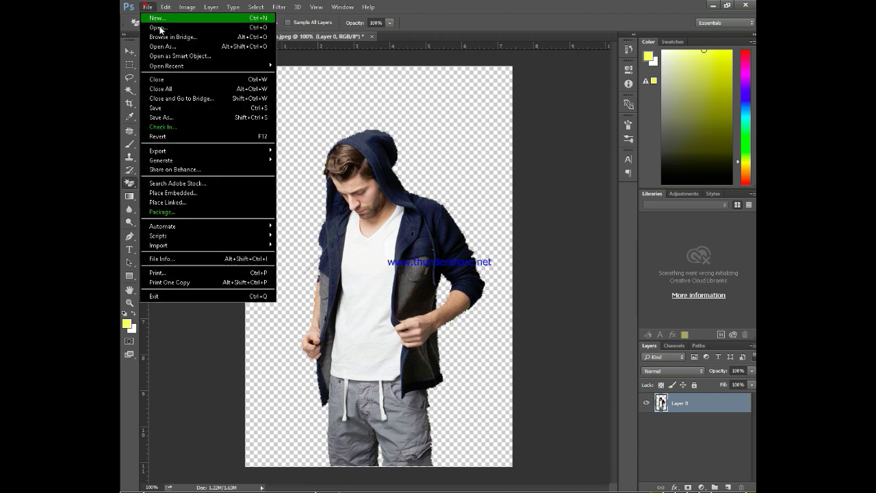
{"action": "left_click", "coordinate": [160, 17]}
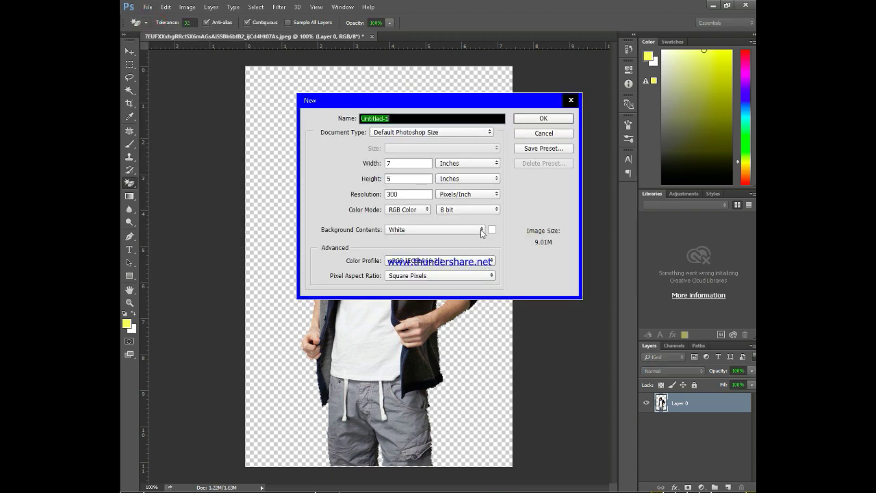
{"action": "left_click", "coordinate": [493, 230]}
{"action": "left_click", "coordinate": [539, 171]}
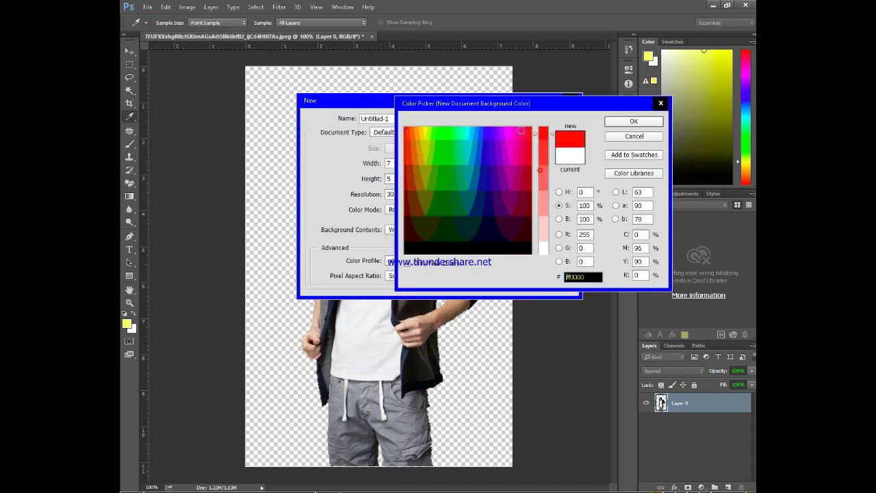
{"action": "left_click", "coordinate": [426, 128]}
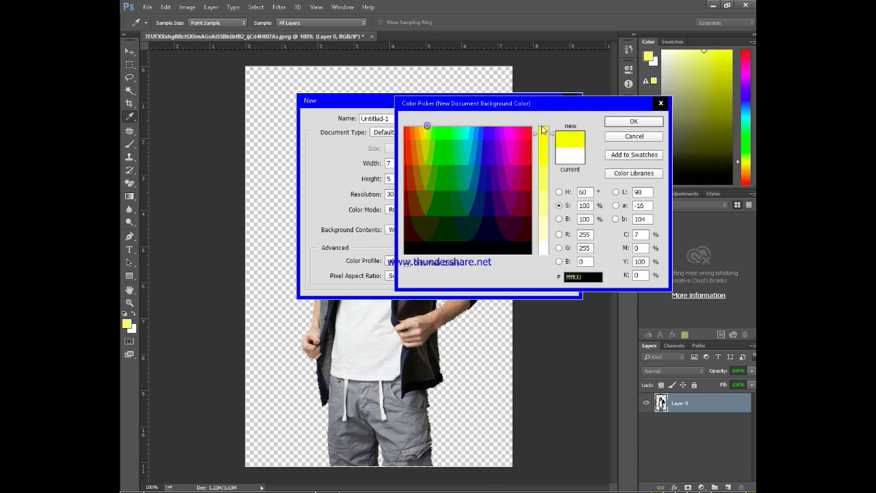
{"action": "left_click", "coordinate": [637, 121]}
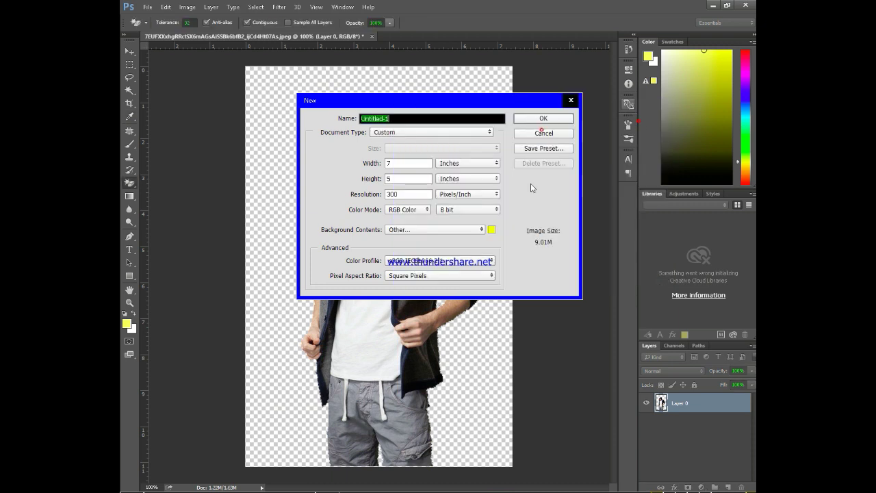
{"action": "left_click", "coordinate": [542, 119]}
{"action": "left_click_drag", "start_coordinate": [332, 95], "coordinate": [382, 203]}
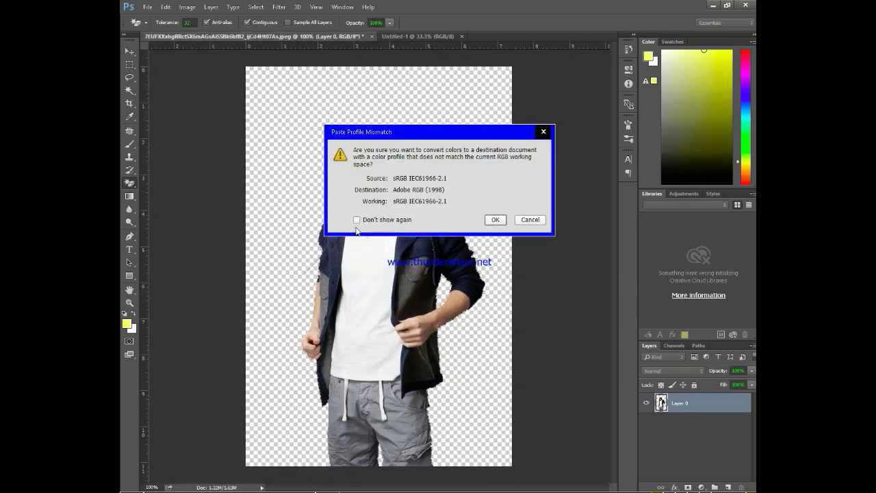
Accept the colour conversion and start moving the pasted yellow layer across the canvas
{"action": "left_click", "coordinate": [494, 220]}
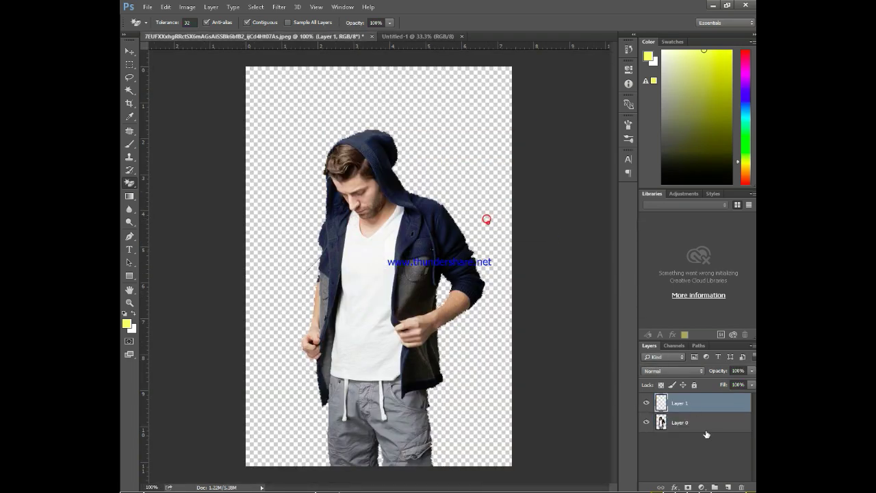
{"action": "key", "text": "ctrl+t"}
{"action": "mouse_move", "coordinate": [411, 210]}
{"action": "left_mouse_down"}
{"action": "mouse_move", "coordinate": [421, 247]}
{"action": "mouse_move", "coordinate": [407, 198]}
{"action": "left_mouse_up"}
{"action": "left_click_drag", "start_coordinate": [493, 121], "coordinate": [504, 124]}
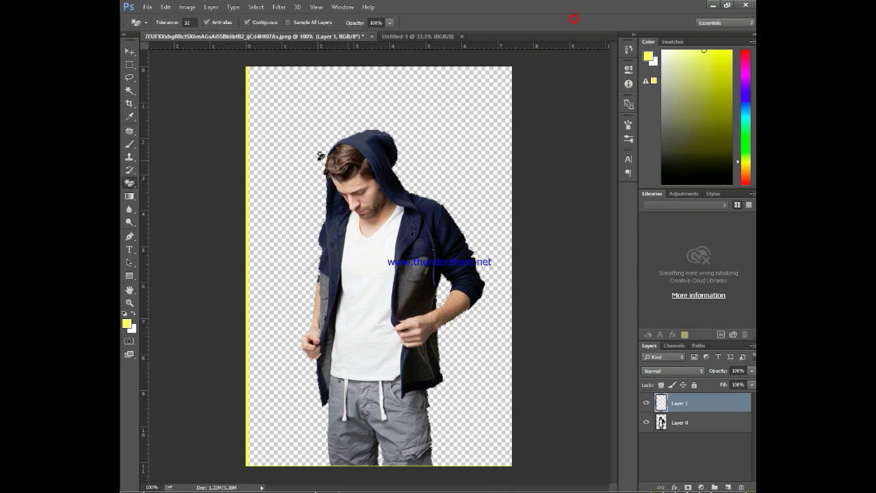
{"action": "left_click", "coordinate": [301, 164]}
Put Layer 0 above the yellow layer and stretch the yellow fill over the whole canvas
{"action": "left_click_drag", "start_coordinate": [691, 425], "coordinate": [689, 403]}
{"action": "key", "text": "ctrl+t"}
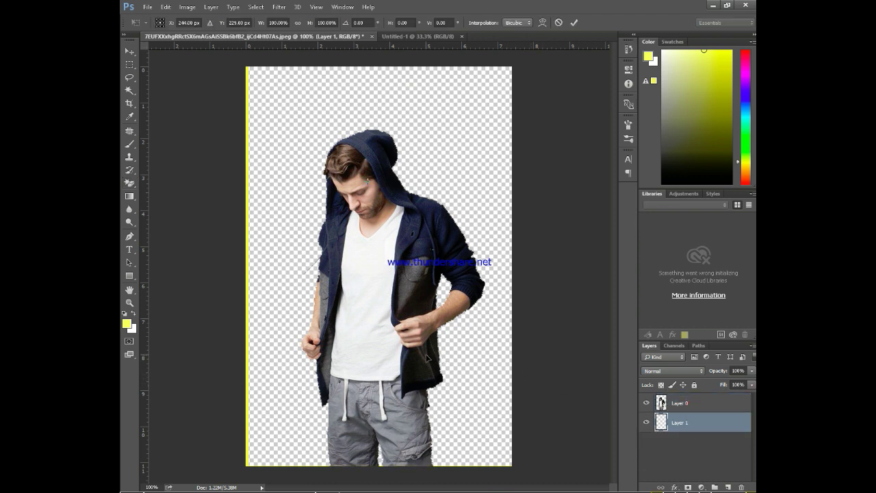
{"action": "mouse_move", "coordinate": [429, 358]}
{"action": "left_mouse_down"}
{"action": "mouse_move", "coordinate": [486, 472]}
{"action": "mouse_move", "coordinate": [738, 460]}
{"action": "left_mouse_up"}
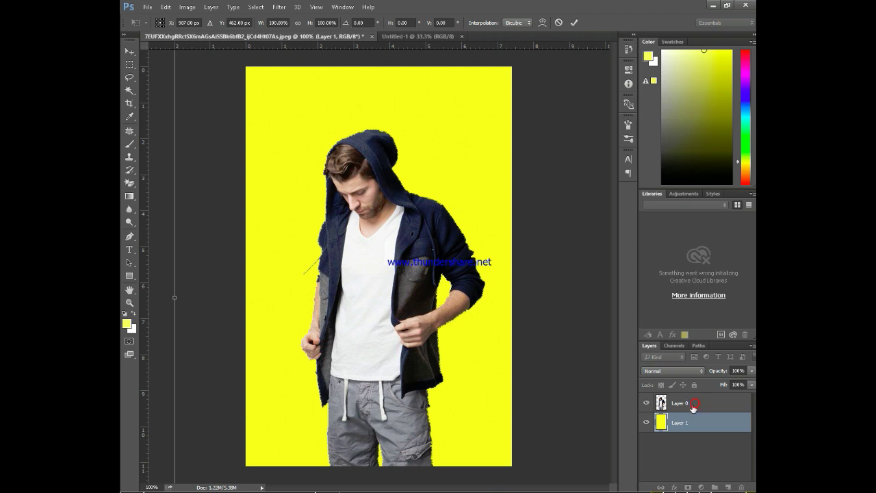
{"action": "left_click", "coordinate": [575, 24]}
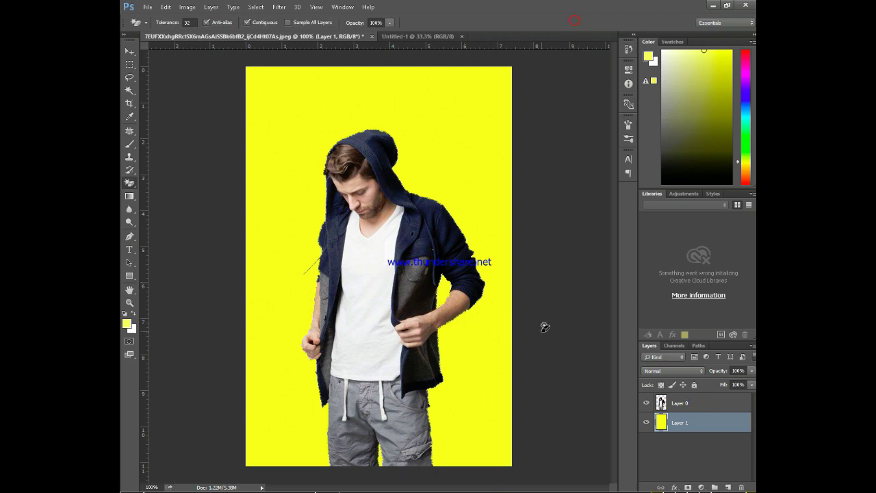
Delete the accidental Layer 1 copy of the yellow background
{"action": "key", "text": "ctrl+j"}
{"action": "key", "text": "ctrl+t"}
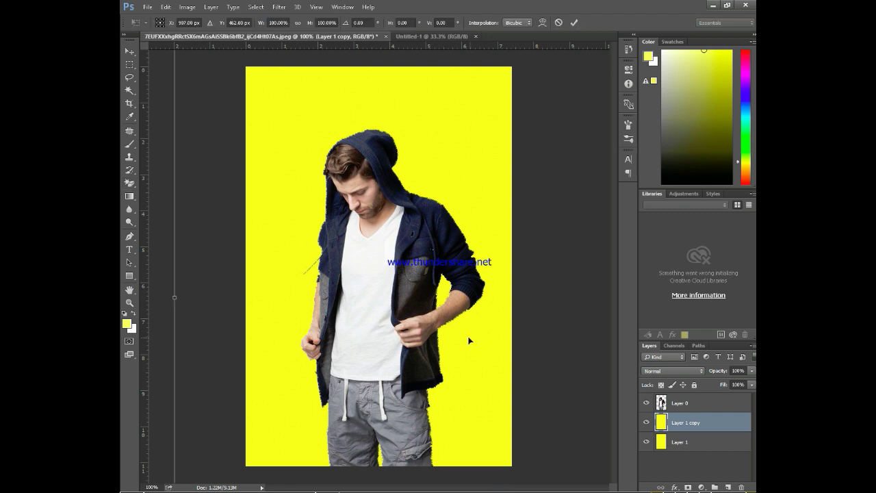
{"action": "left_click", "coordinate": [559, 23]}
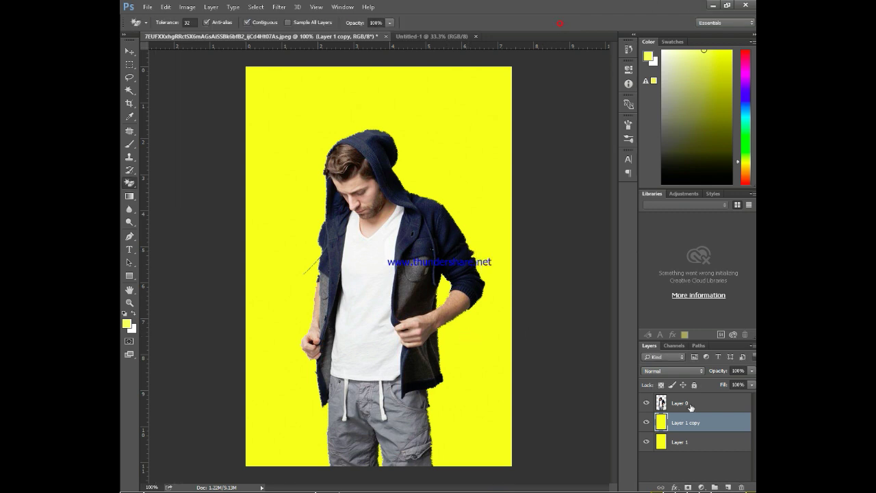
{"action": "left_click", "coordinate": [690, 407]}
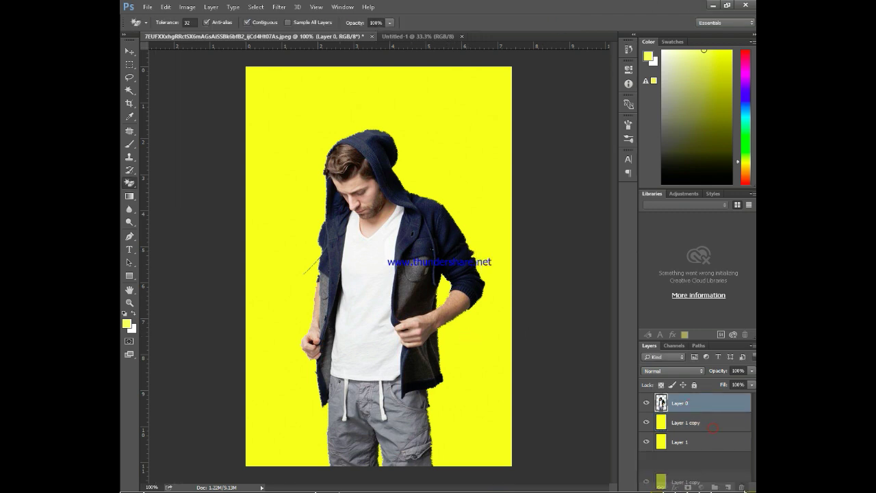
{"action": "left_click_drag", "start_coordinate": [712, 423], "coordinate": [741, 487]}
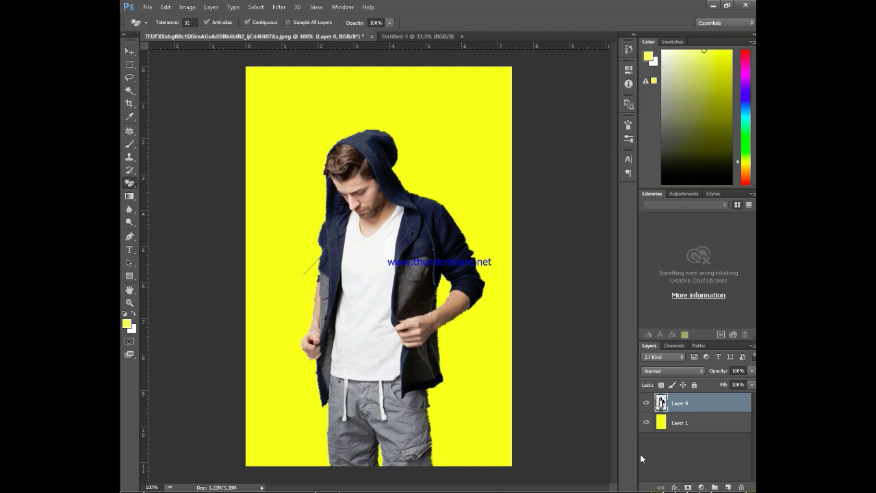
Duplicate the man's layer and shift the copy upward
{"action": "key", "text": "ctrl+j"}
{"action": "key", "text": "ctrl+t"}
{"action": "mouse_move", "coordinate": [411, 302]}
{"action": "left_mouse_down"}
{"action": "mouse_move", "coordinate": [418, 263]}
{"action": "mouse_move", "coordinate": [408, 293]}
{"action": "left_mouse_up"}
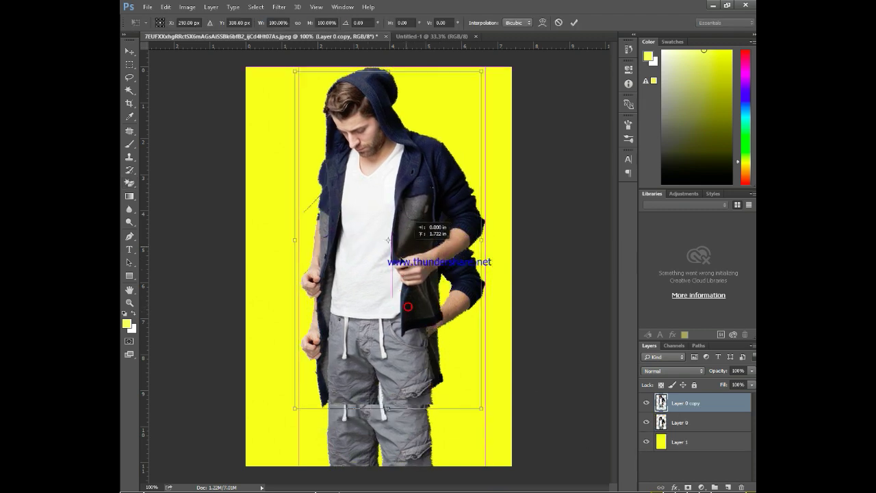
Flip the duplicate figure horizontally, keeping it upright
{"action": "left_click_drag", "start_coordinate": [408, 292], "coordinate": [399, 252]}
{"action": "right_click", "coordinate": [405, 259]}
{"action": "left_click", "coordinate": [449, 414]}
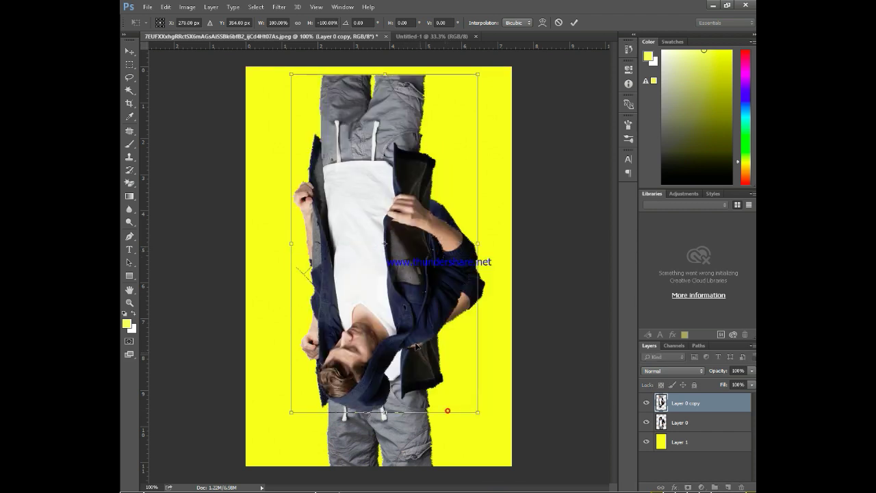
{"action": "right_click", "coordinate": [390, 304]}
{"action": "left_click", "coordinate": [433, 449]}
{"action": "right_click", "coordinate": [425, 282]}
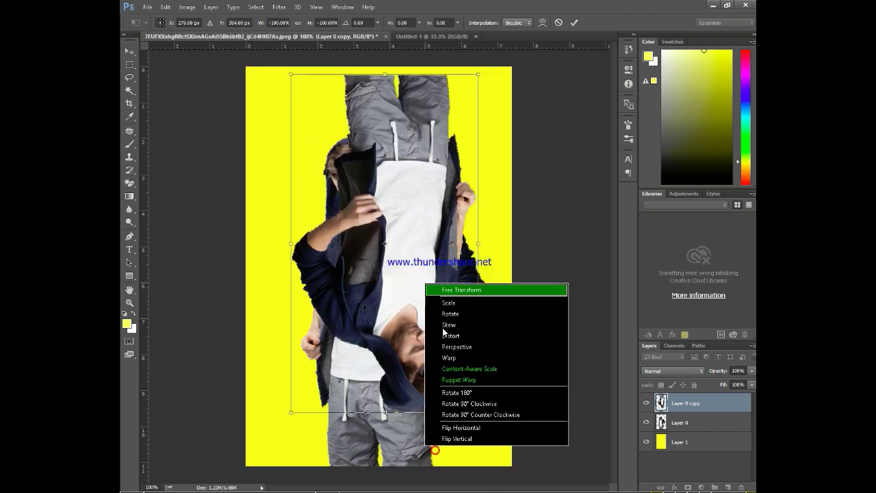
{"action": "left_click", "coordinate": [471, 440]}
Enlarge the duplicate figure and position it over the original
{"action": "left_click_drag", "start_coordinate": [421, 297], "coordinate": [308, 291]}
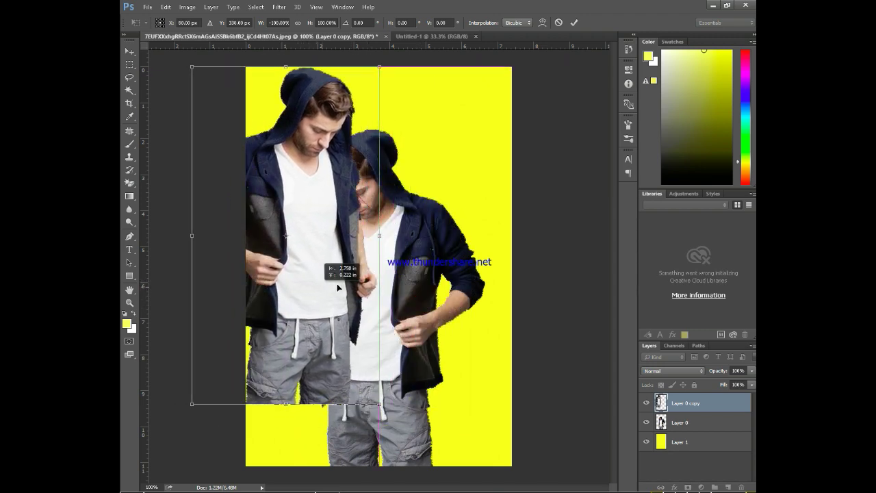
{"action": "left_click_drag", "start_coordinate": [308, 291], "coordinate": [429, 291]}
{"action": "left_click_drag", "start_coordinate": [455, 405], "coordinate": [556, 483]}
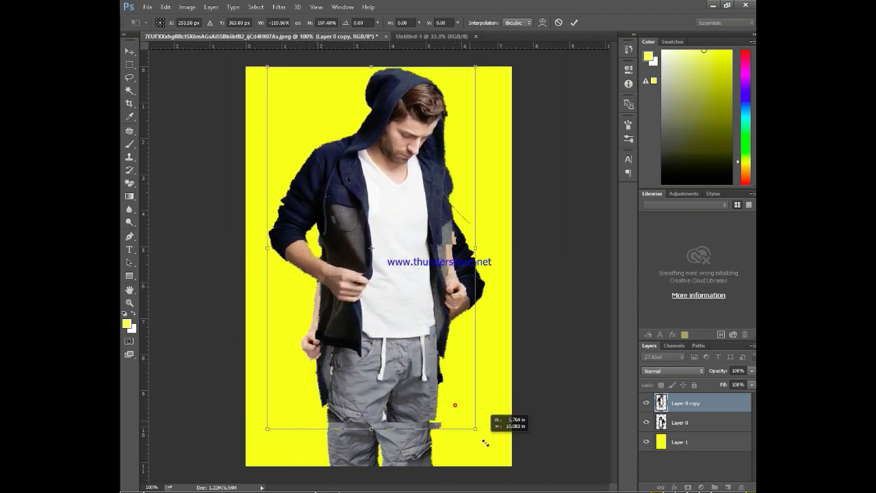
{"action": "left_click_drag", "start_coordinate": [483, 361], "coordinate": [407, 350]}
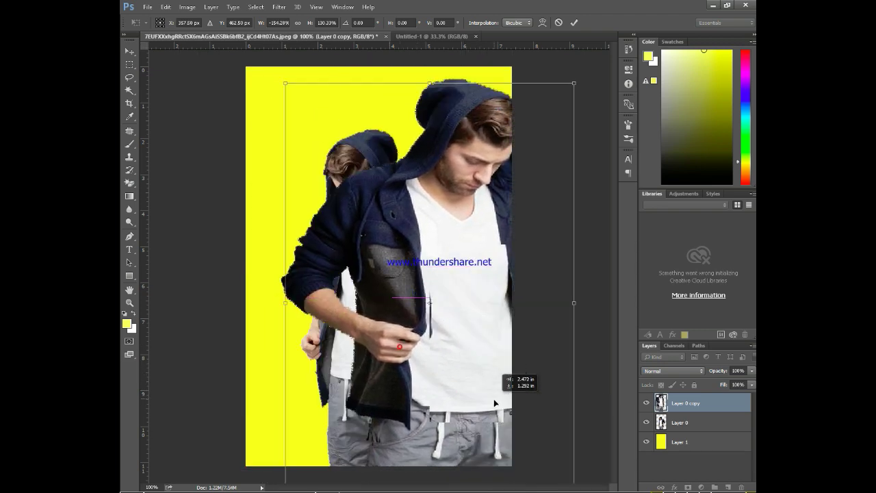
{"action": "left_click_drag", "start_coordinate": [406, 349], "coordinate": [478, 396]}
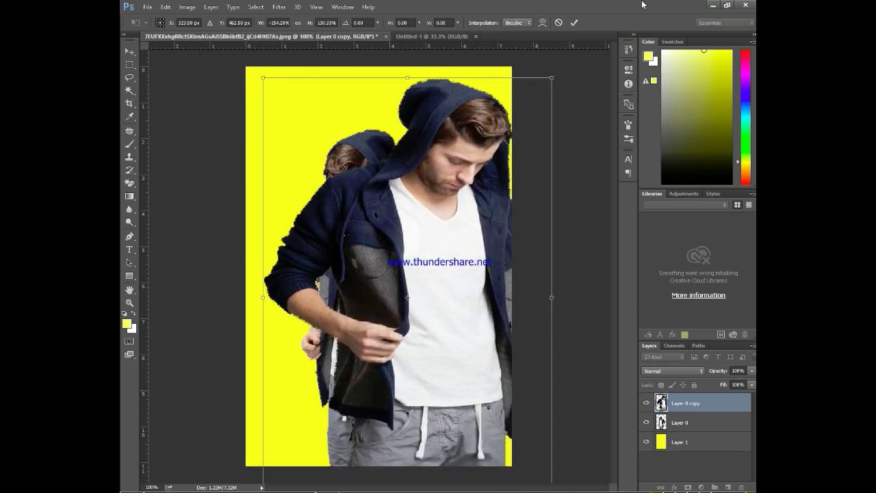
{"action": "left_click", "coordinate": [573, 25]}
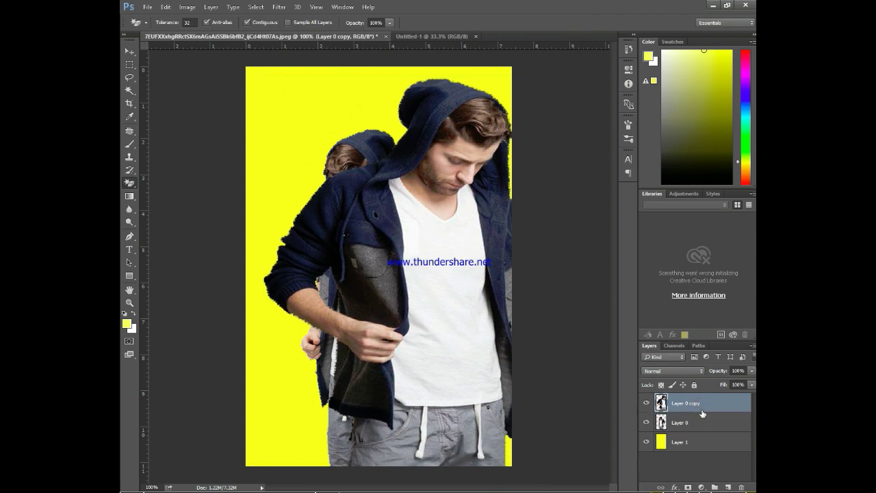
Move the duplicate layer below Layer 0 and lower the front figure about 60 px
{"action": "left_click_drag", "start_coordinate": [702, 413], "coordinate": [699, 431]}
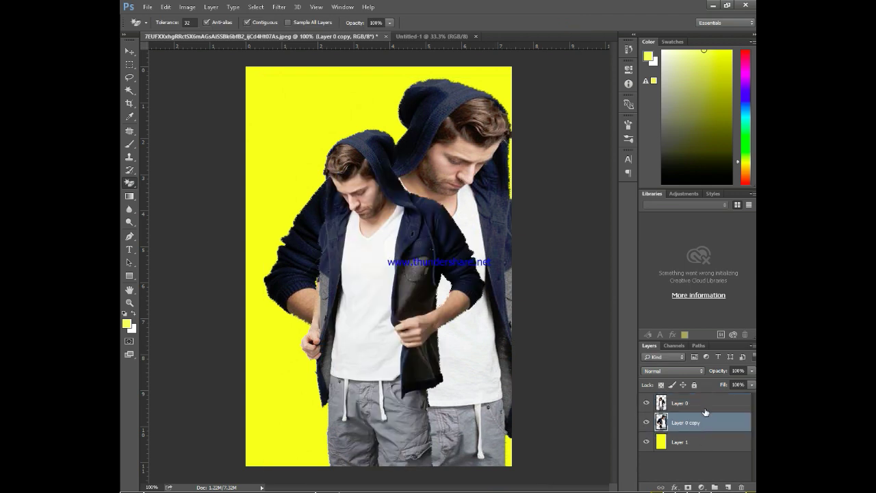
{"action": "left_click", "coordinate": [701, 405]}
{"action": "mouse_move", "coordinate": [387, 350]}
{"action": "left_mouse_down"}
{"action": "mouse_move", "coordinate": [380, 390]}
{"action": "mouse_move", "coordinate": [373, 388]}
{"action": "left_mouse_up"}
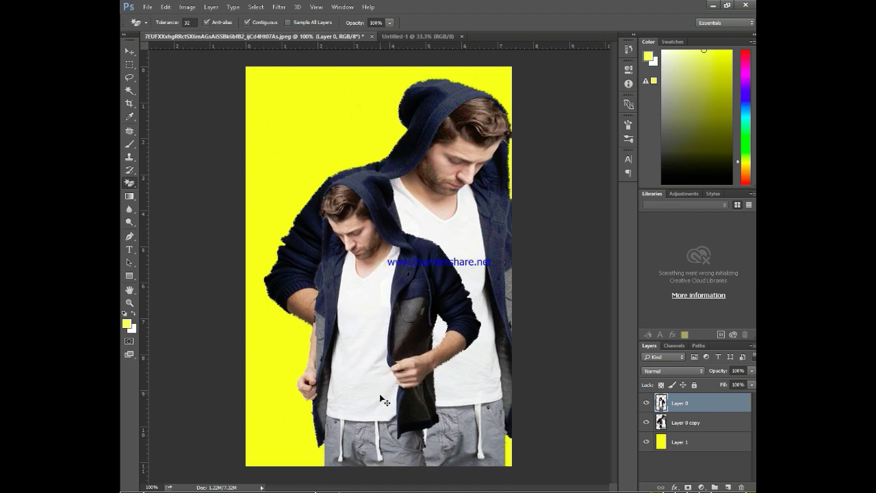
Shift the back figure up-left and shrink it to roughly 84% × 79%
{"action": "left_click", "coordinate": [695, 428]}
{"action": "key", "text": "ctrl+t"}
{"action": "mouse_move", "coordinate": [458, 330]}
{"action": "left_mouse_down"}
{"action": "mouse_move", "coordinate": [408, 299]}
{"action": "mouse_move", "coordinate": [428, 294]}
{"action": "mouse_move", "coordinate": [425, 306]}
{"action": "left_mouse_up"}
{"action": "mouse_move", "coordinate": [515, 466]}
{"action": "left_mouse_down"}
{"action": "mouse_move", "coordinate": [491, 399]}
{"action": "mouse_move", "coordinate": [470, 374]}
{"action": "left_mouse_up"}
{"action": "left_click_drag", "start_coordinate": [448, 322], "coordinate": [471, 368]}
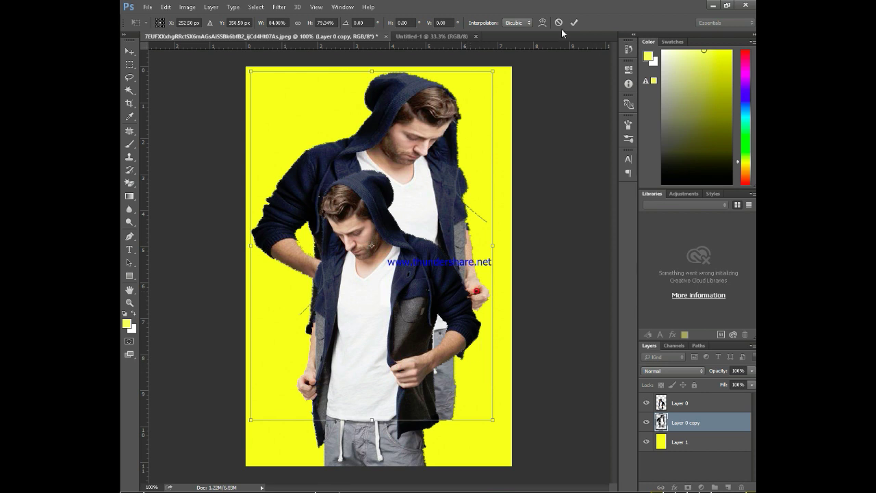
{"action": "key", "text": "Return"}
{"action": "key", "text": "shift+e"}
With a soft round eraser, remove the back figure's grey jeans and the dark streak by the arm
{"action": "right_click", "coordinate": [130, 183]}
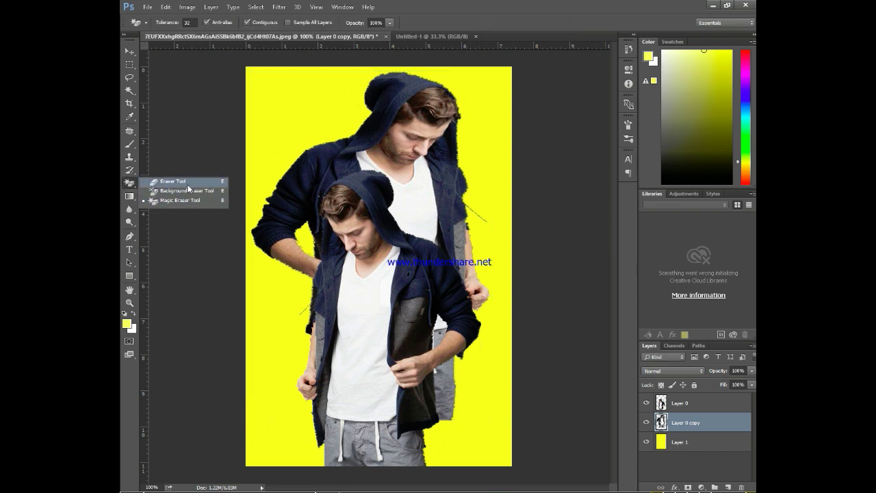
{"action": "left_click", "coordinate": [174, 181]}
{"action": "right_click", "coordinate": [342, 207]}
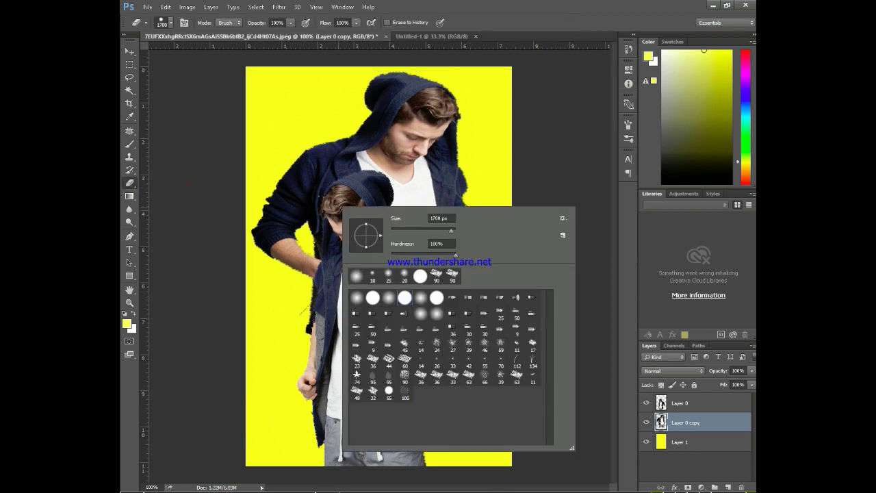
{"action": "double_click", "coordinate": [358, 278]}
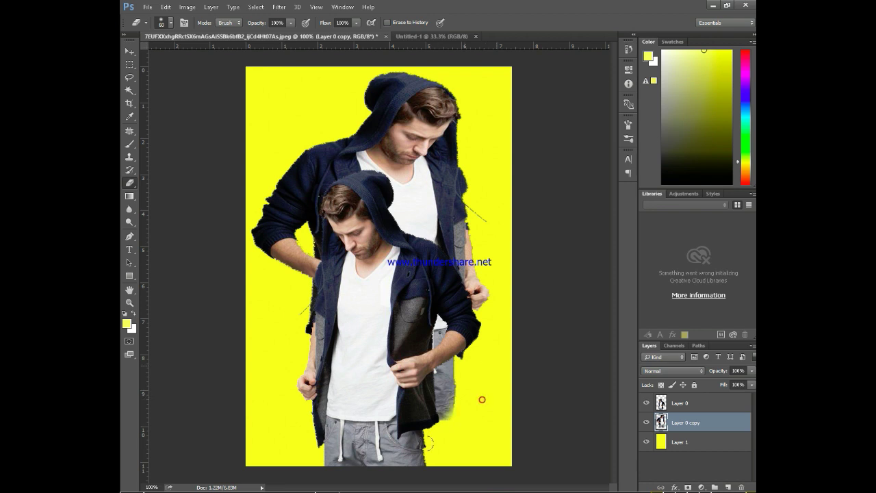
{"action": "left_click_drag", "start_coordinate": [481, 399], "coordinate": [470, 381]}
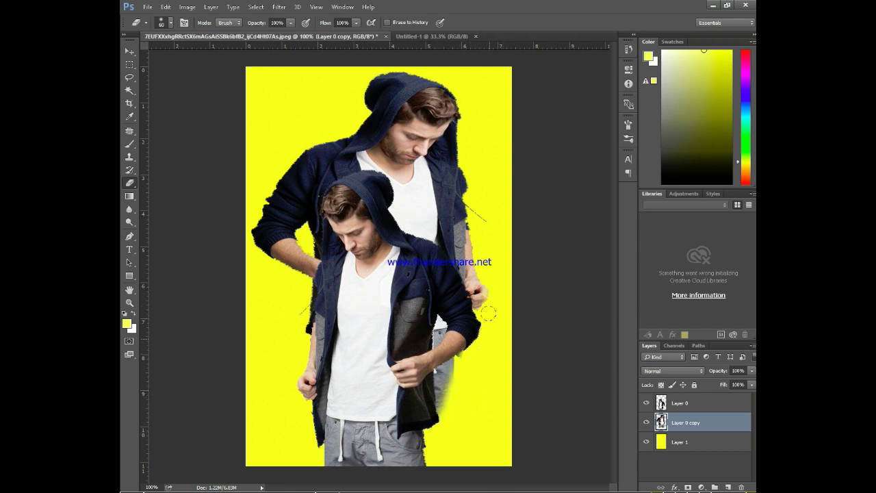
{"action": "left_click_drag", "start_coordinate": [484, 255], "coordinate": [478, 189]}
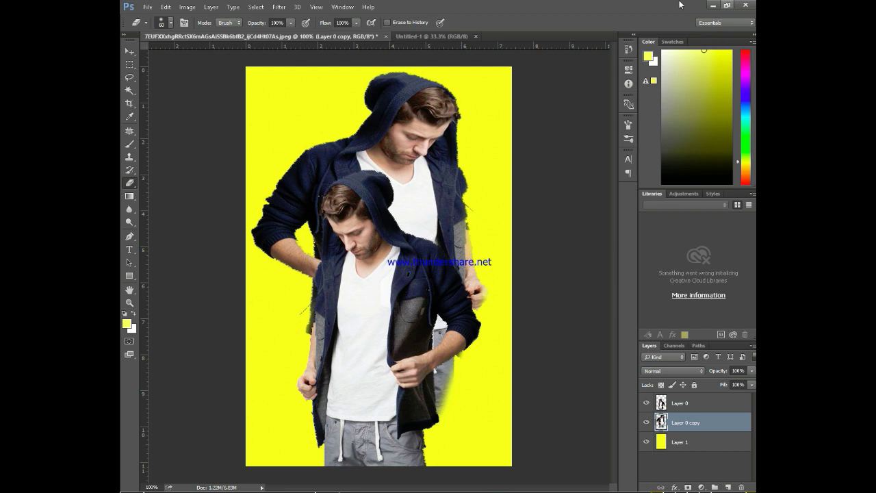
Try several blend modes on the back copy, then settle on Normal
{"action": "left_click", "coordinate": [690, 370]}
{"action": "left_click", "coordinate": [654, 195]}
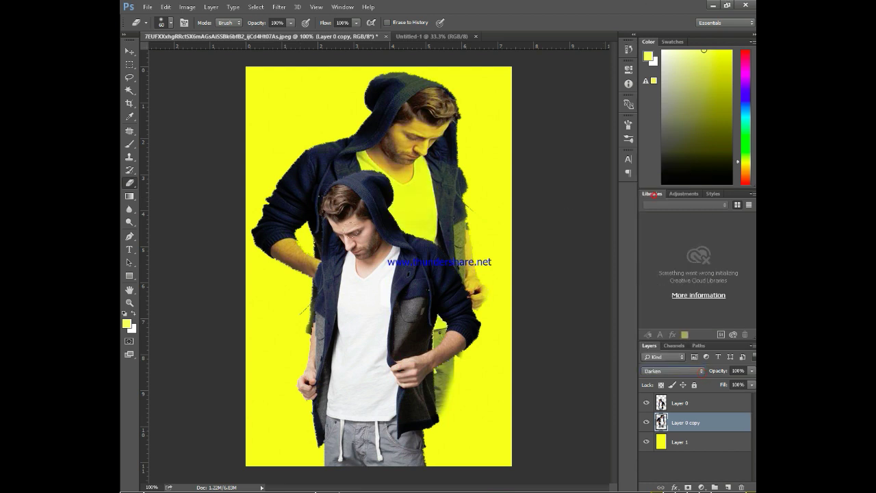
{"action": "key", "text": "Down"}
{"action": "key", "text": "Down"}
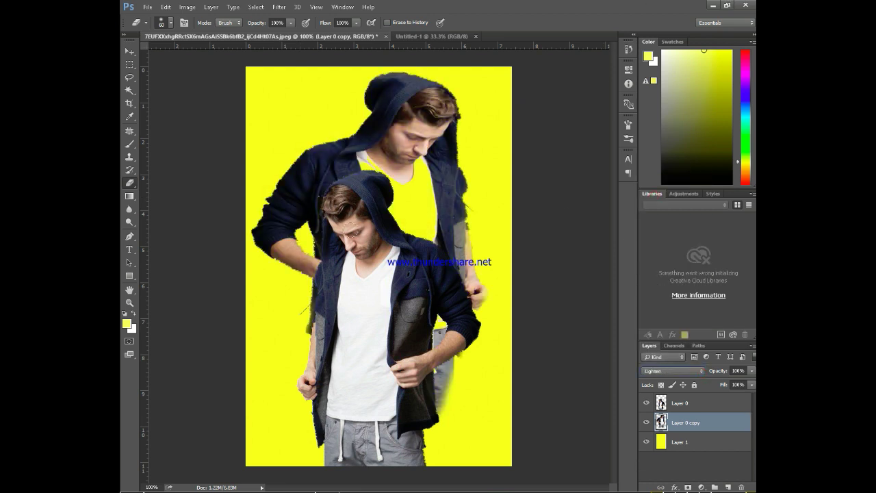
{"action": "key", "text": "Down"}
{"action": "key", "text": "Down"}
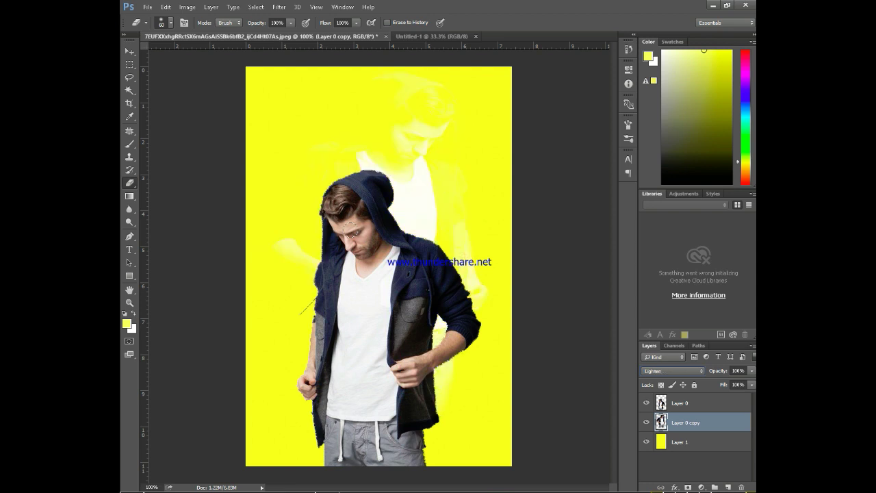
{"action": "key", "text": "Down"}
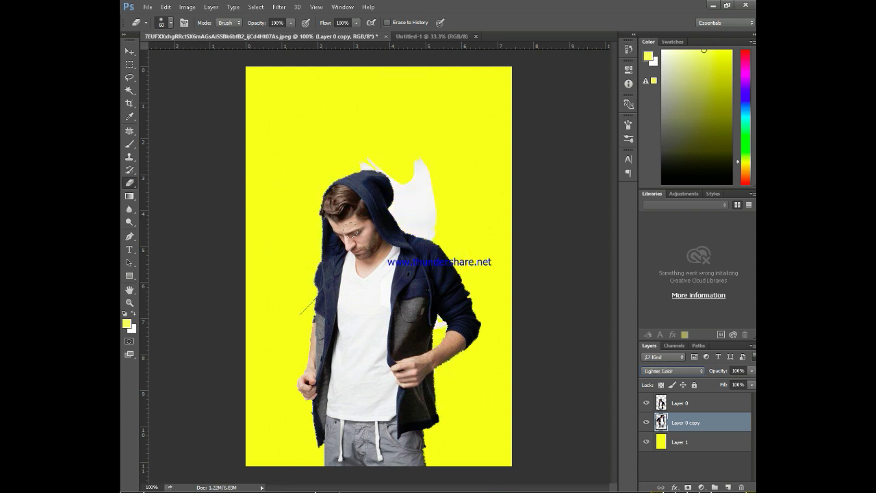
{"action": "key", "text": "Down"}
{"action": "key", "text": "Down"}
{"action": "key", "text": "Down"}
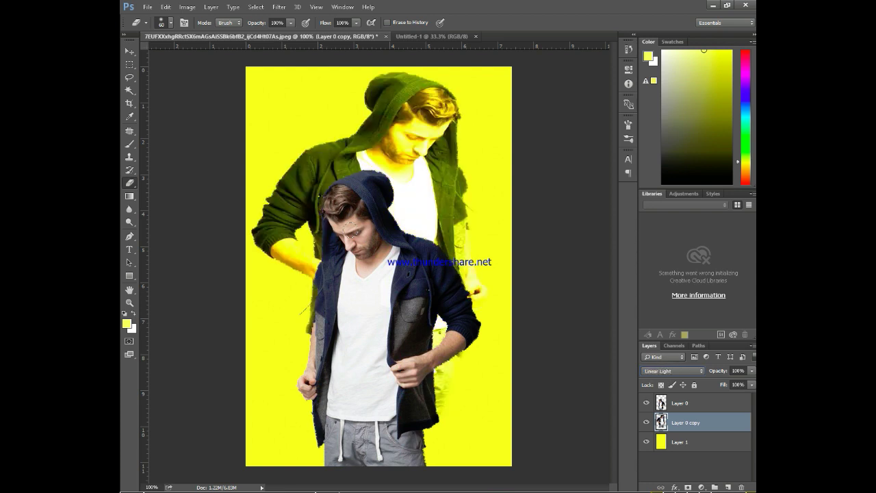
{"action": "key", "text": "Down"}
{"action": "key", "text": "Down"}
{"action": "key", "text": "Down"}
{"action": "key", "text": "Down"}
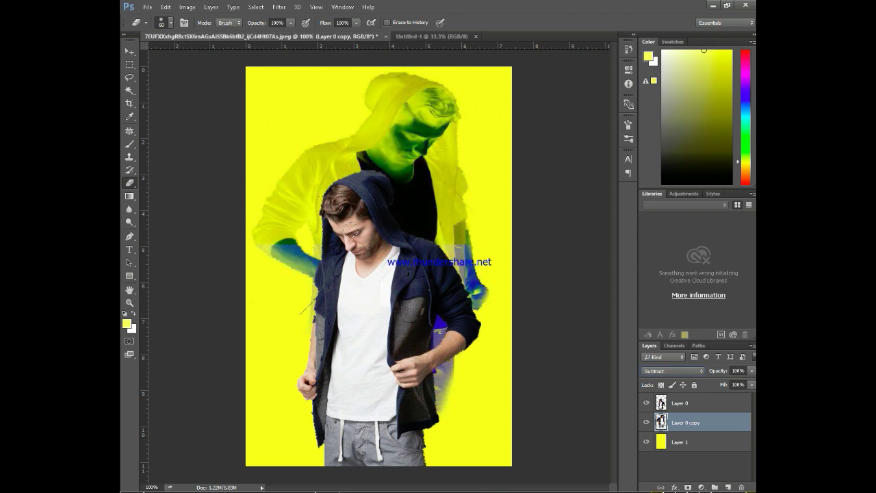
{"action": "key", "text": "Down"}
{"action": "key", "text": "Down"}
{"action": "key", "text": "Down"}
{"action": "key", "text": "Down"}
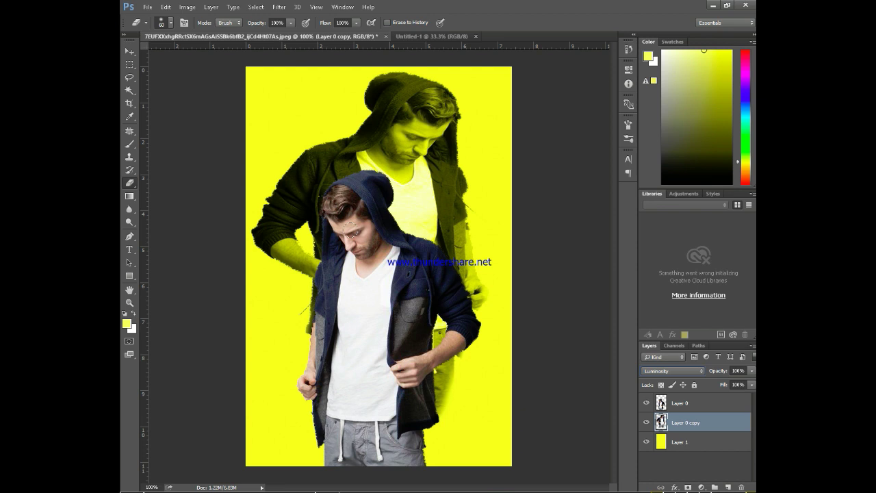
{"action": "key", "text": "Up"}
{"action": "left_click", "coordinate": [701, 371]}
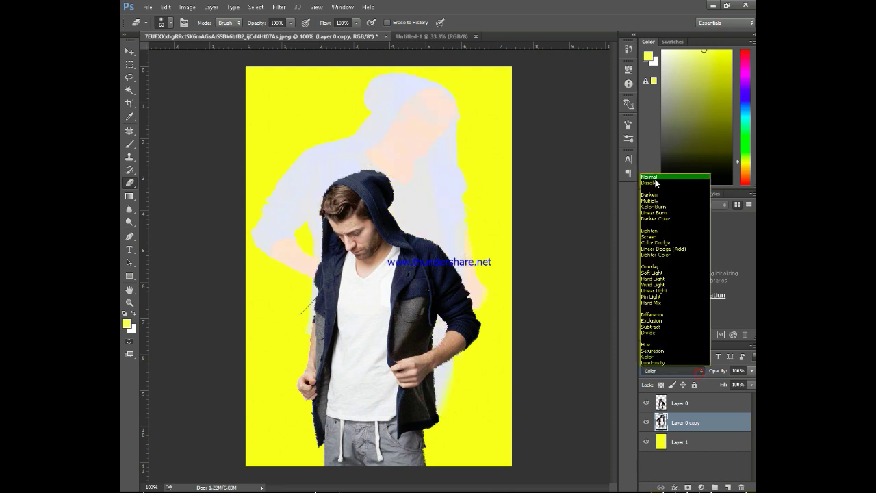
{"action": "left_click", "coordinate": [657, 178]}
Lower the back copy's opacity to about 45% and erase the fringe beside the hand
{"action": "left_click", "coordinate": [752, 370]}
{"action": "left_click_drag", "start_coordinate": [724, 385], "coordinate": [720, 385]}
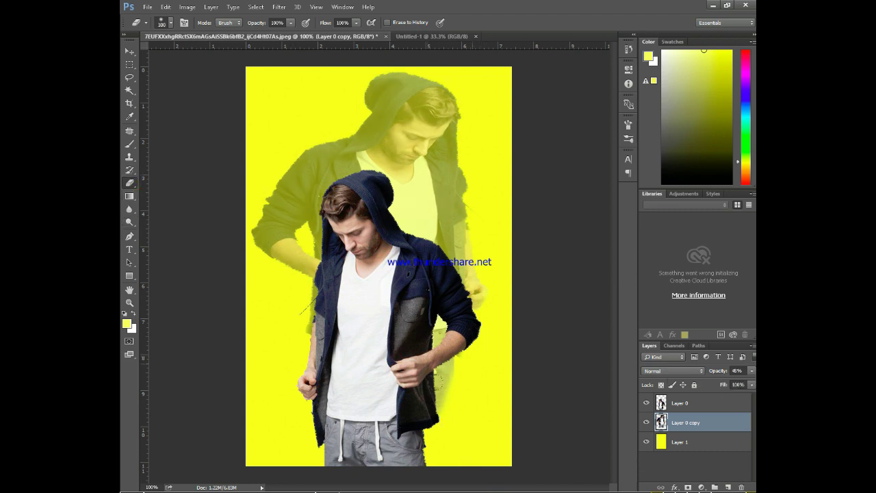
{"action": "left_click_drag", "start_coordinate": [442, 384], "coordinate": [438, 329]}
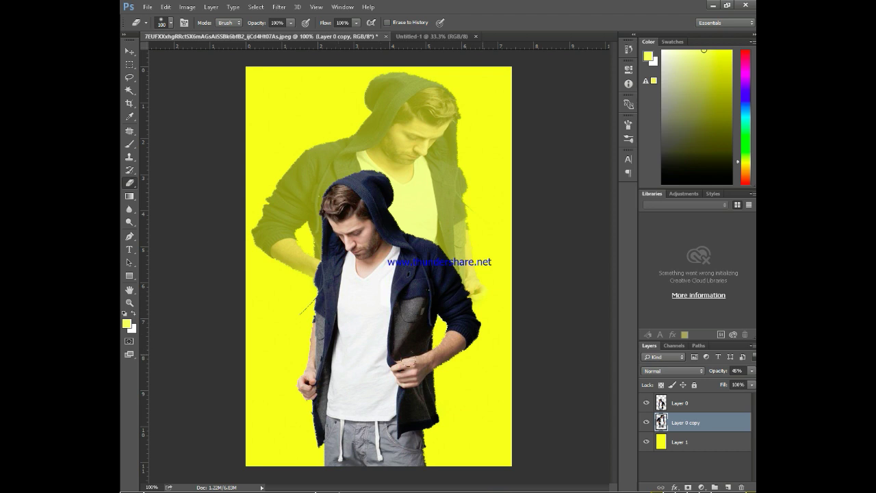
Nudge the front figure, then merge all three layers into one with Ctrl+E
{"action": "left_click", "coordinate": [694, 404]}
{"action": "left_click_drag", "start_coordinate": [446, 407], "coordinate": [452, 410]}
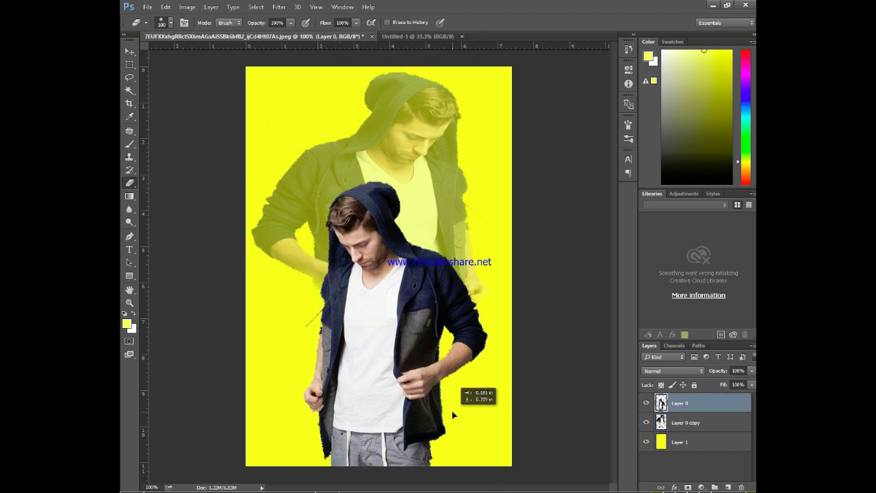
{"action": "left_click_drag", "start_coordinate": [451, 410], "coordinate": [438, 413]}
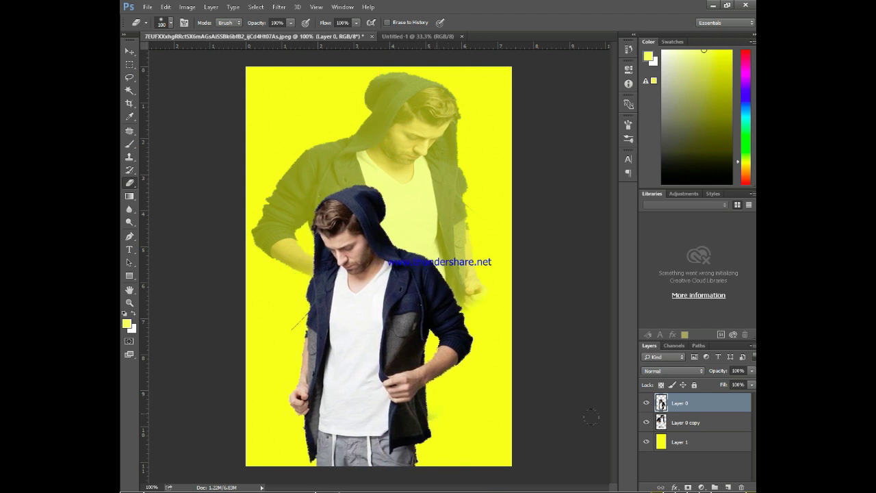
{"action": "left_click", "coordinate": [684, 423], "text": "shift"}
{"action": "left_click", "coordinate": [695, 436], "text": "shift"}
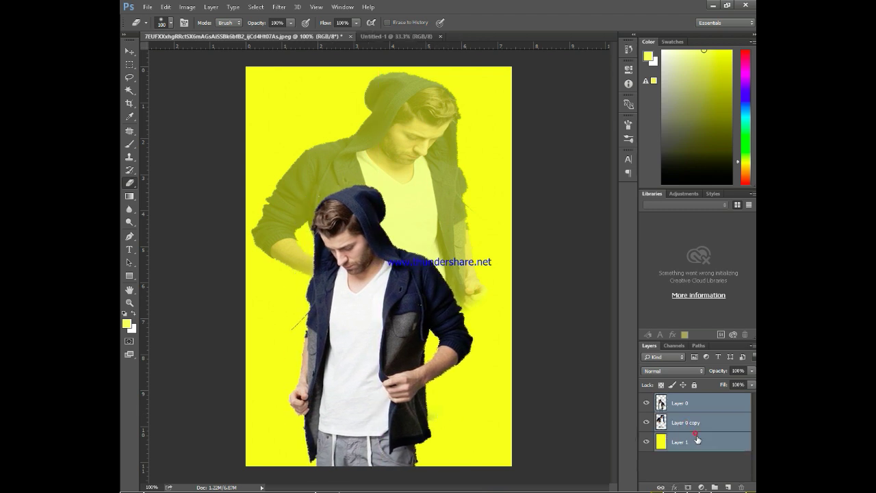
{"action": "key", "text": "ctrl+e"}
Crop the canvas to a tighter portrait frame around both figures
{"action": "left_click", "coordinate": [129, 103]}
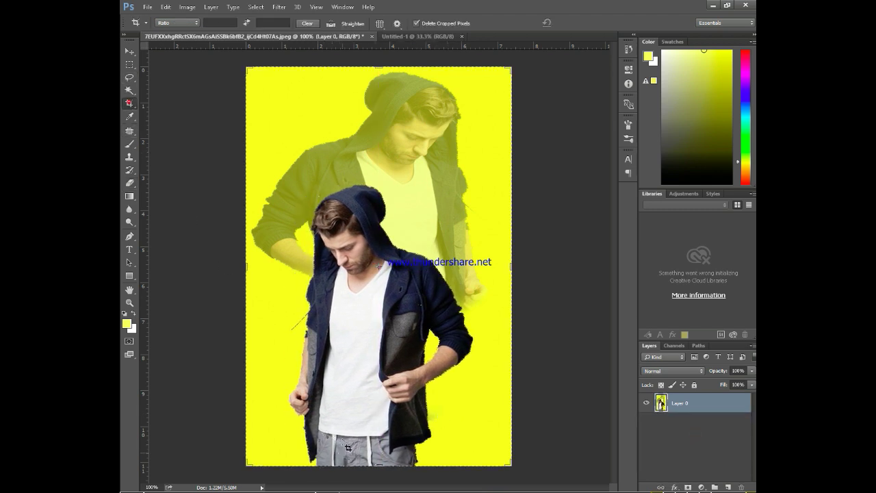
{"action": "left_click_drag", "start_coordinate": [375, 467], "coordinate": [375, 455]}
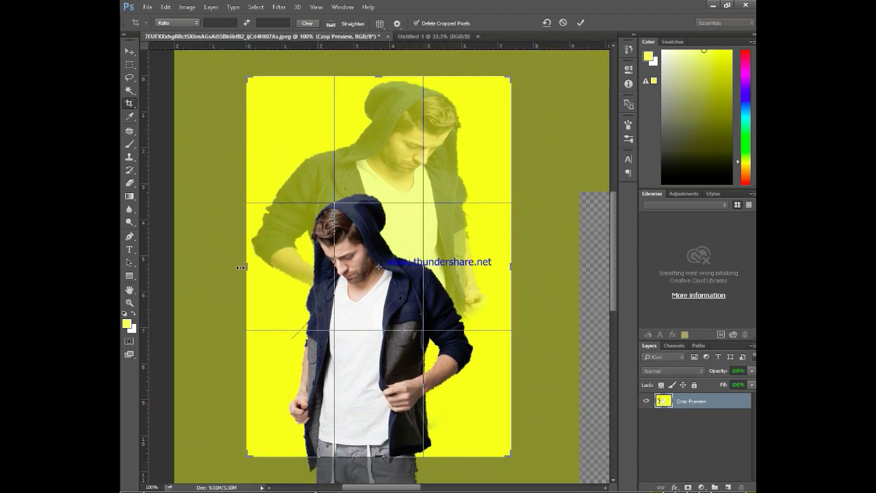
{"action": "left_click_drag", "start_coordinate": [241, 267], "coordinate": [238, 264]}
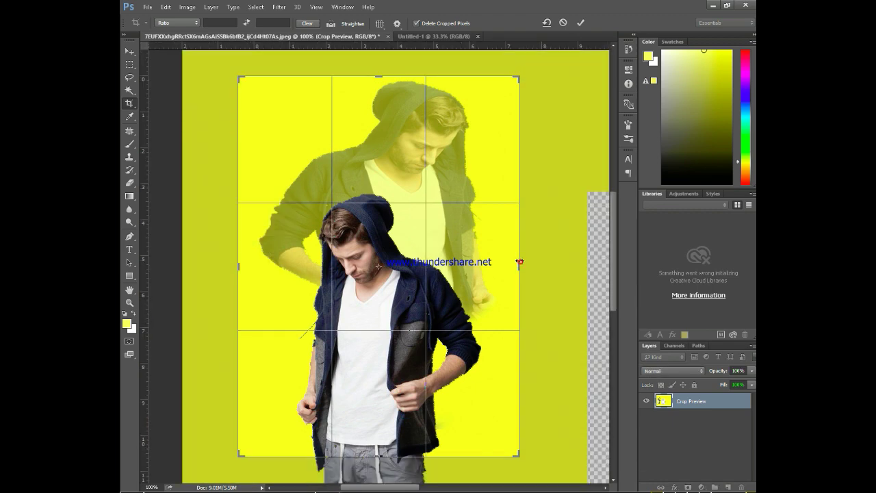
{"action": "left_click_drag", "start_coordinate": [520, 261], "coordinate": [517, 261]}
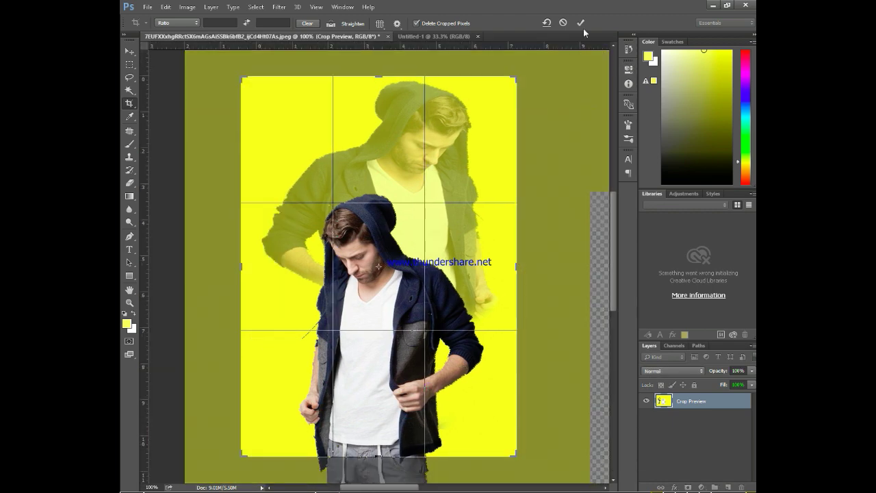
{"action": "left_click", "coordinate": [580, 23]}
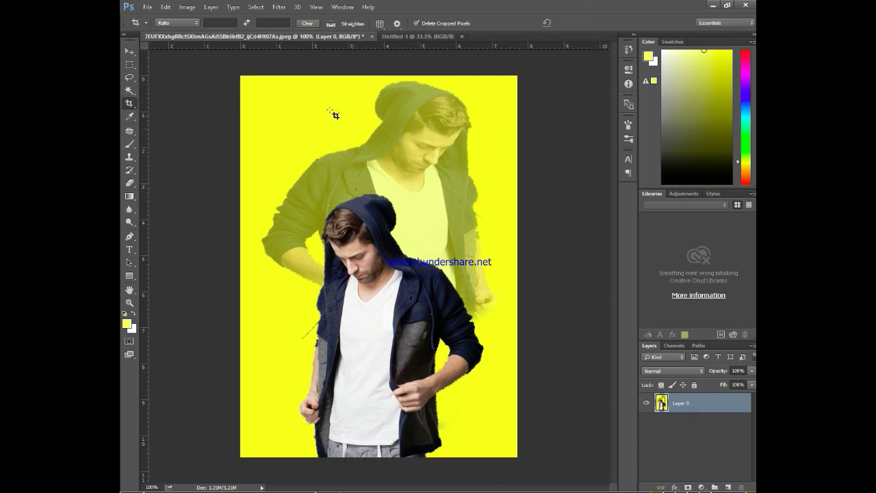
Close the extra Untitled-1 document
{"action": "left_click", "coordinate": [147, 6]}
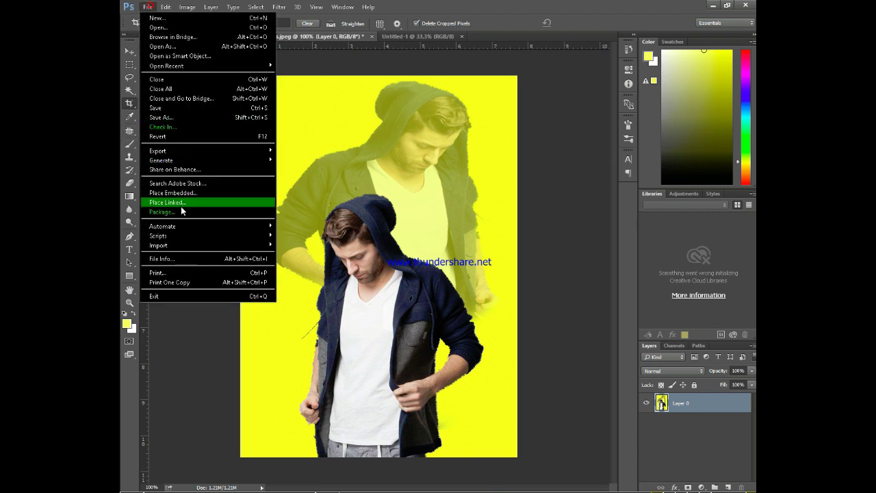
{"action": "left_click", "coordinate": [410, 36]}
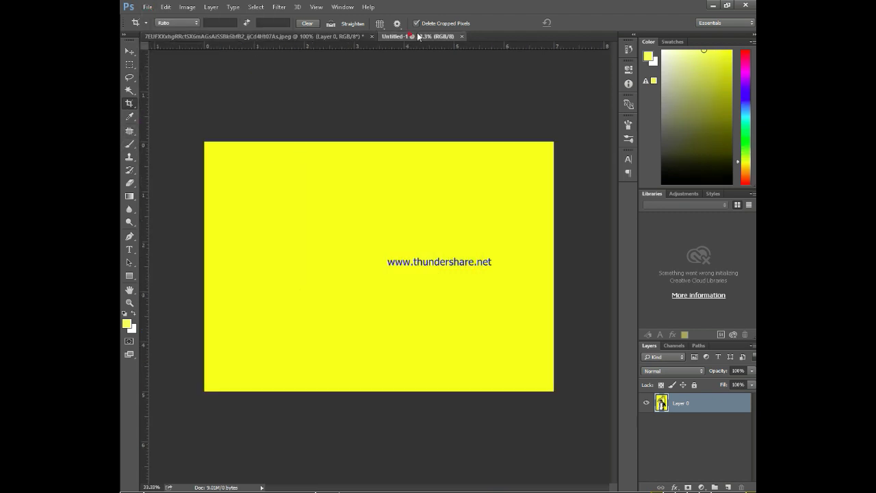
{"action": "left_click", "coordinate": [463, 35]}
Place the pink logo from the Desktop as a linked image, scaled to about 24%
{"action": "left_click", "coordinate": [147, 6]}
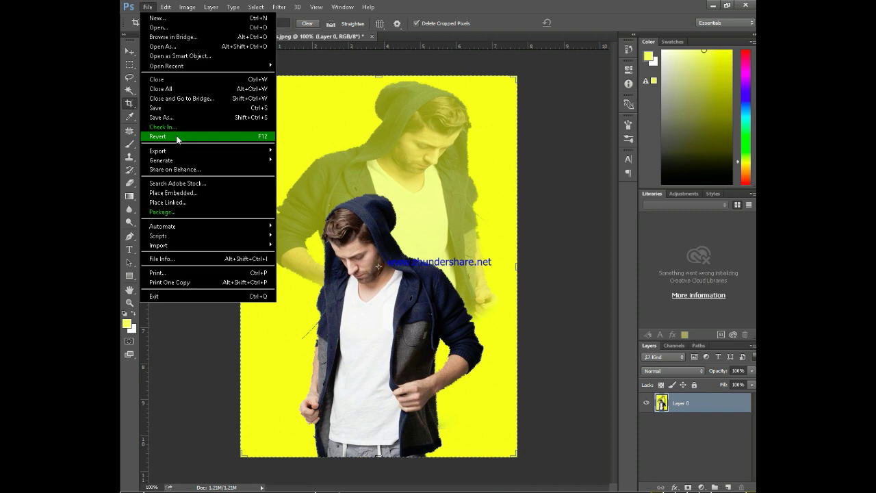
{"action": "left_click", "coordinate": [182, 202]}
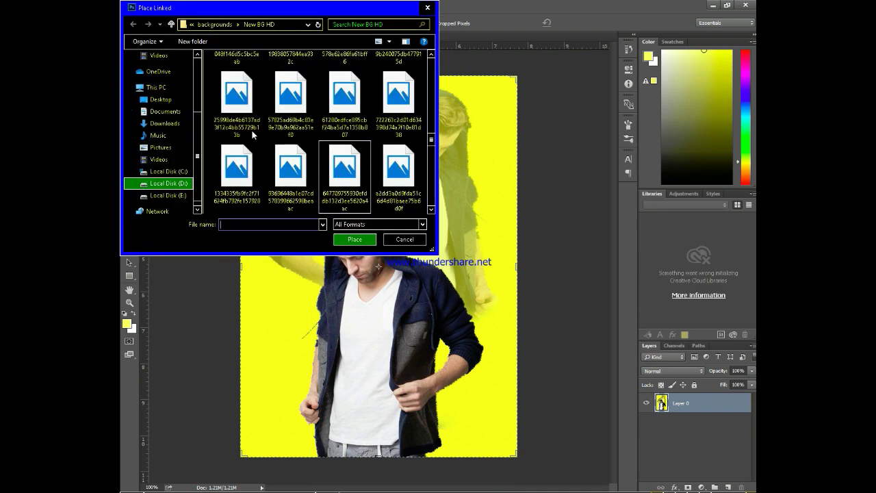
{"action": "left_click", "coordinate": [168, 195]}
{"action": "left_click", "coordinate": [161, 99]}
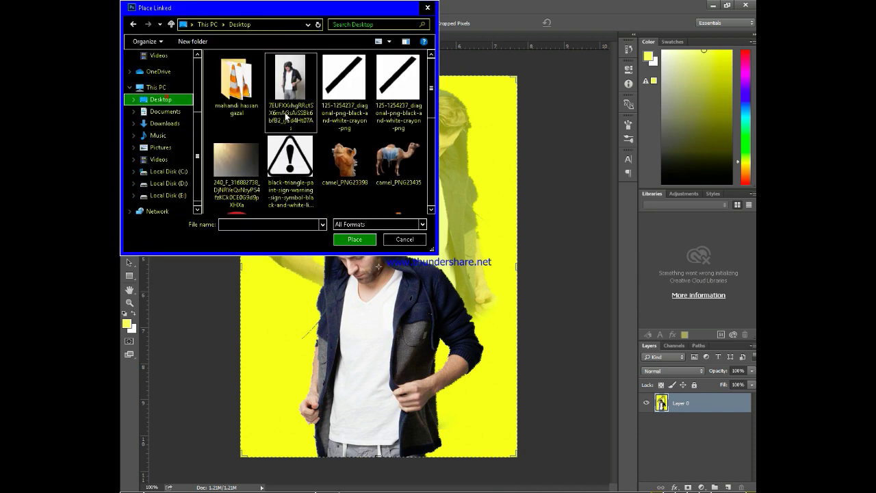
{"action": "scroll", "coordinate": [286, 116], "scroll_direction": "down", "scroll_amount": 5}
{"action": "double_click", "coordinate": [290, 147]}
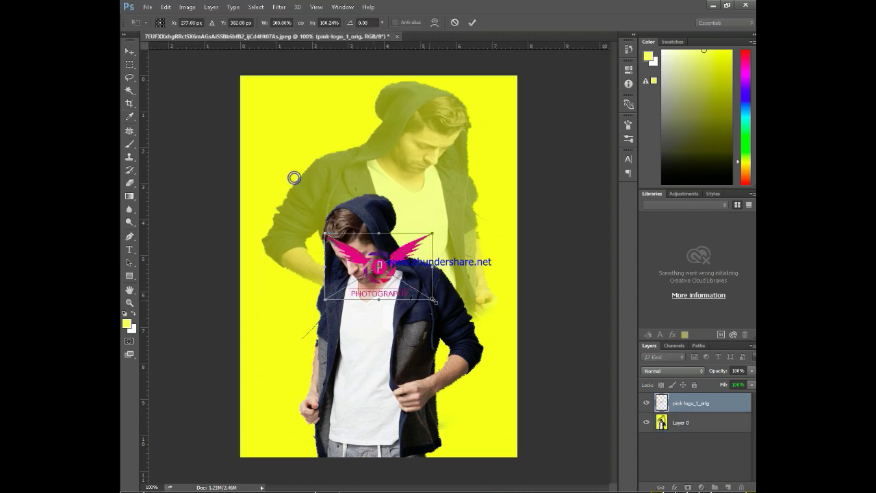
{"action": "left_click_drag", "start_coordinate": [434, 299], "coordinate": [351, 250]}
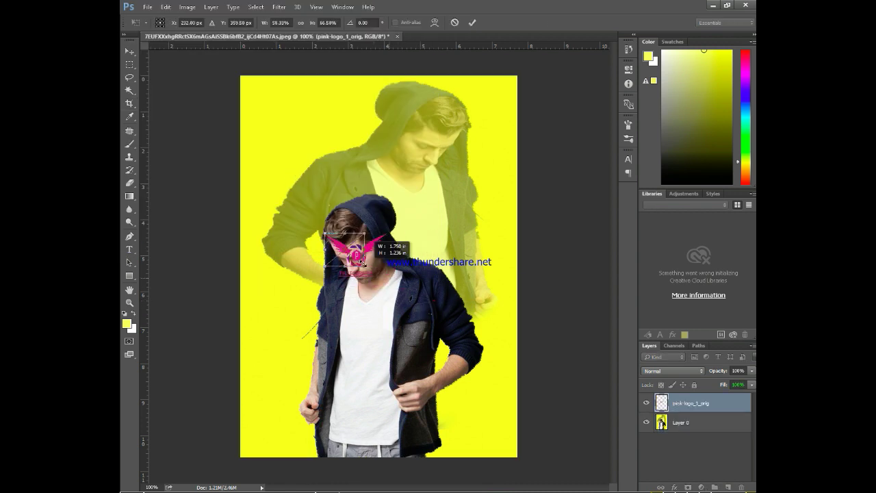
{"action": "left_click", "coordinate": [475, 22]}
Cancel the crop and nudge the photo layer to cover the right and bottom gaps
{"action": "key", "text": "c"}
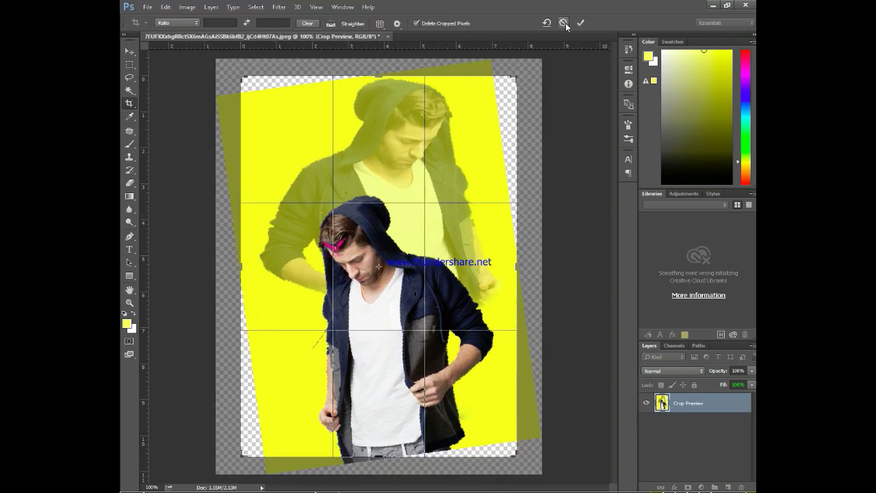
{"action": "left_click", "coordinate": [563, 23]}
{"action": "left_click", "coordinate": [130, 51]}
{"action": "mouse_move", "coordinate": [365, 265]}
{"action": "left_mouse_down"}
{"action": "mouse_move", "coordinate": [372, 259]}
{"action": "mouse_move", "coordinate": [360, 259]}
{"action": "left_mouse_up"}
{"action": "left_click_drag", "start_coordinate": [519, 106], "coordinate": [523, 112]}
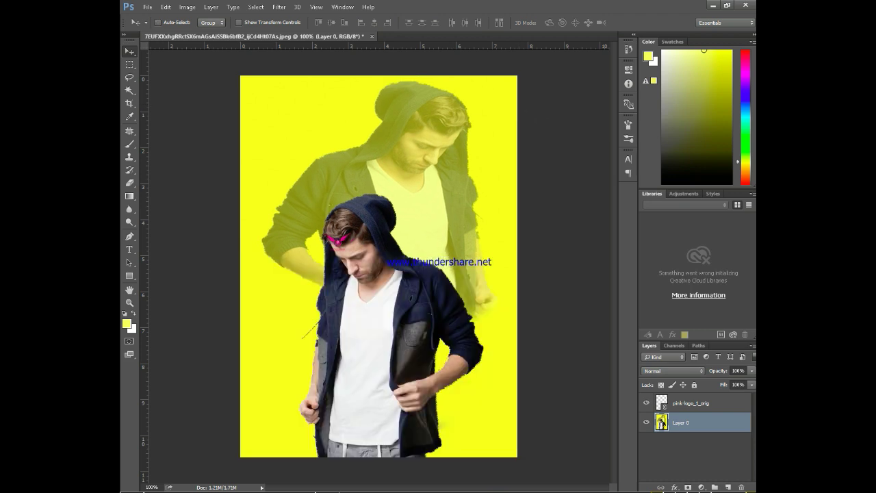
{"action": "left_click", "coordinate": [691, 404]}
{"action": "mouse_move", "coordinate": [378, 291]}
{"action": "left_mouse_down"}
{"action": "mouse_move", "coordinate": [386, 292]}
{"action": "mouse_move", "coordinate": [378, 291]}
{"action": "left_mouse_up"}
Move the pink logo to the lower left and merge it with the photo layer
{"action": "left_click", "coordinate": [692, 403]}
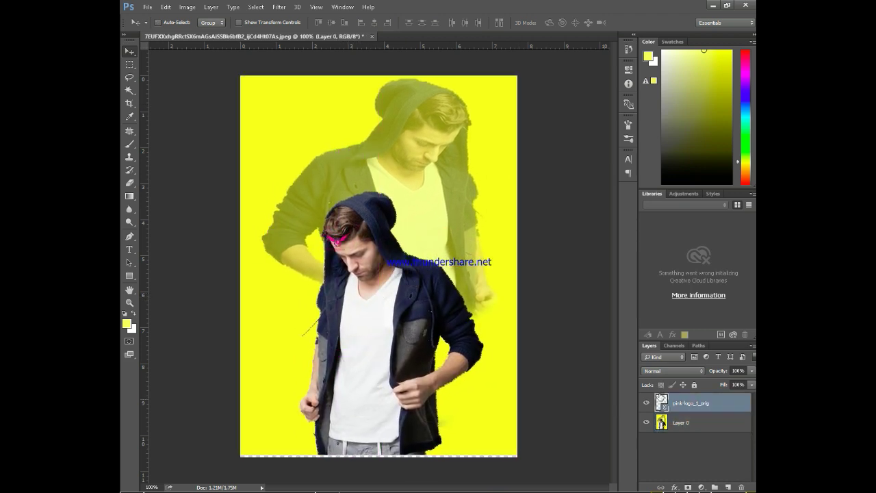
{"action": "left_click_drag", "start_coordinate": [354, 333], "coordinate": [290, 415]}
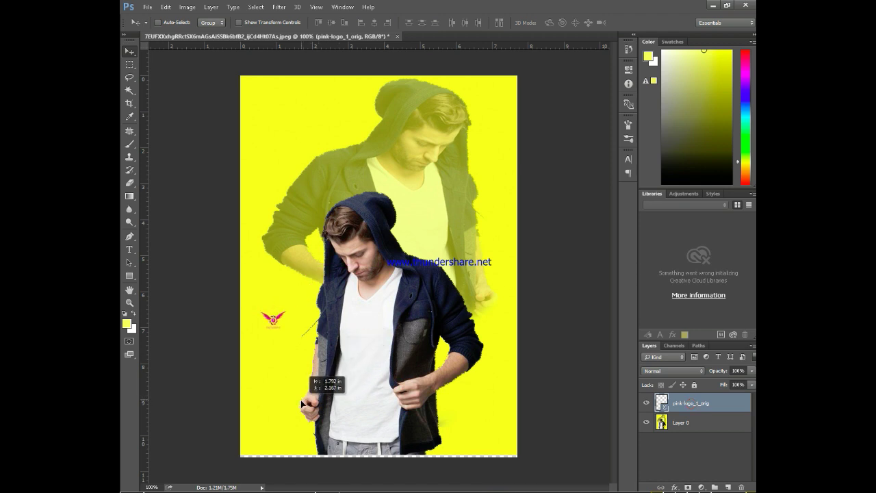
{"action": "left_click", "coordinate": [687, 426], "text": "ctrl"}
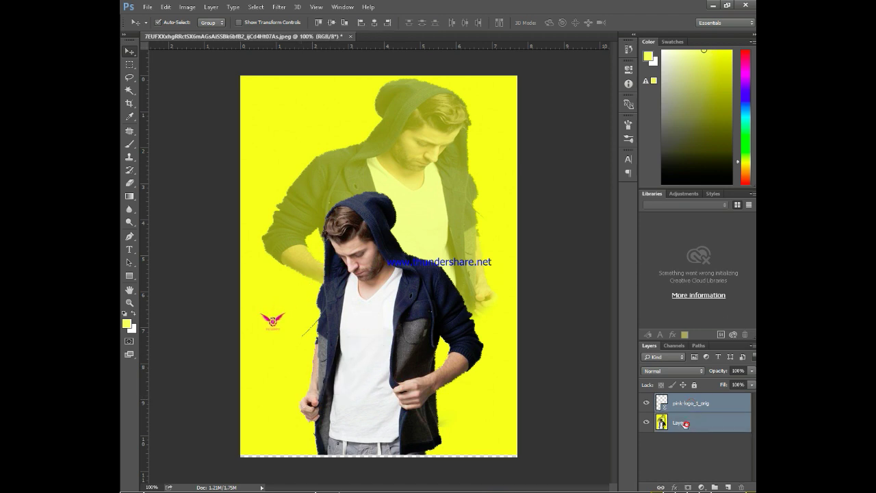
{"action": "key", "text": "ctrl+e"}
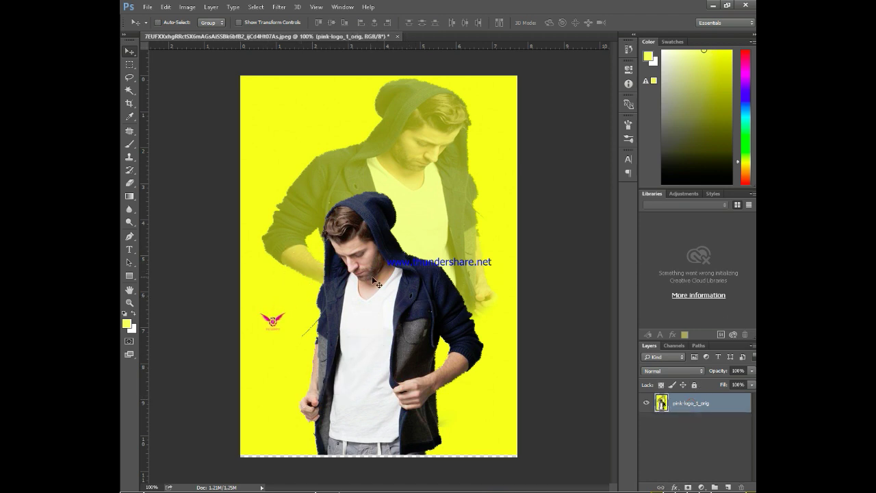